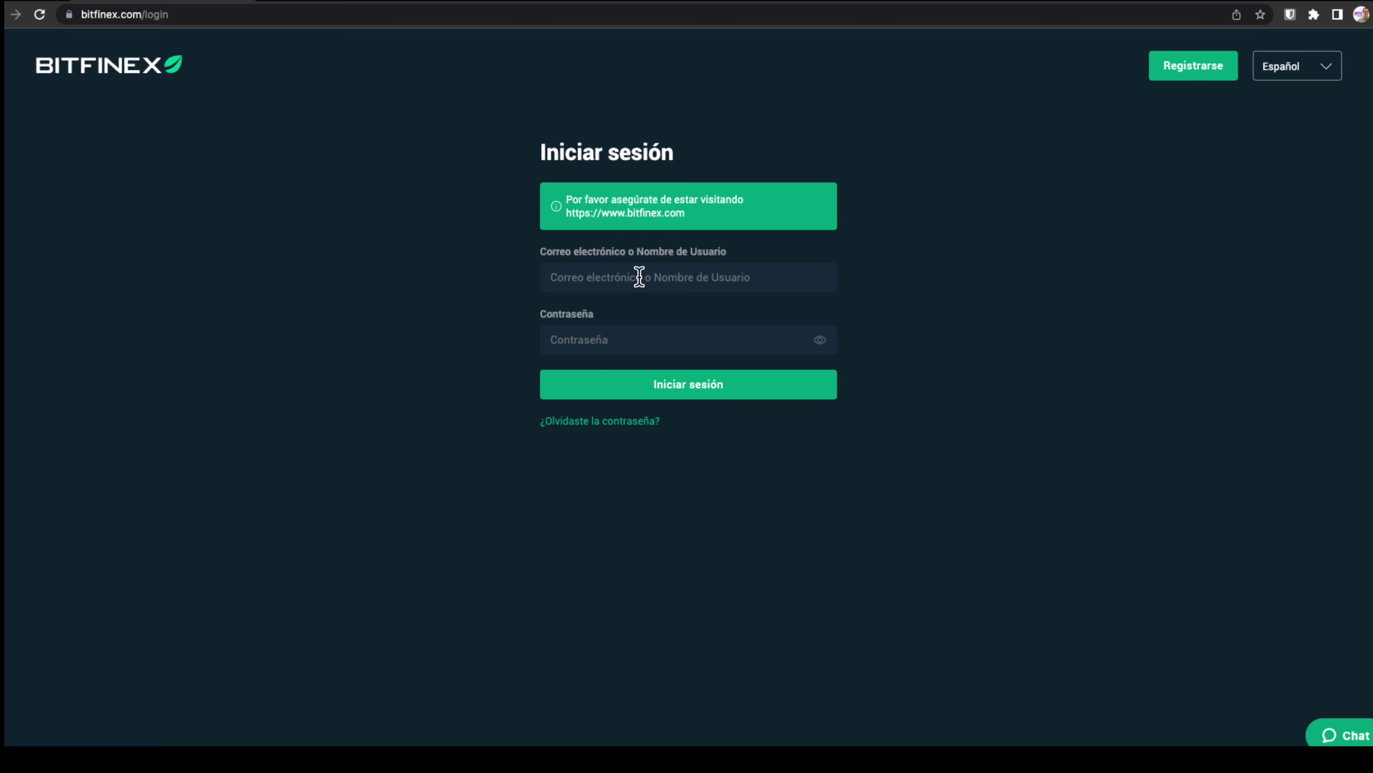
Sign in with the account e-mail and password, then enter the Google two-factor code.
{"action": "left_click", "coordinate": [660, 281]}
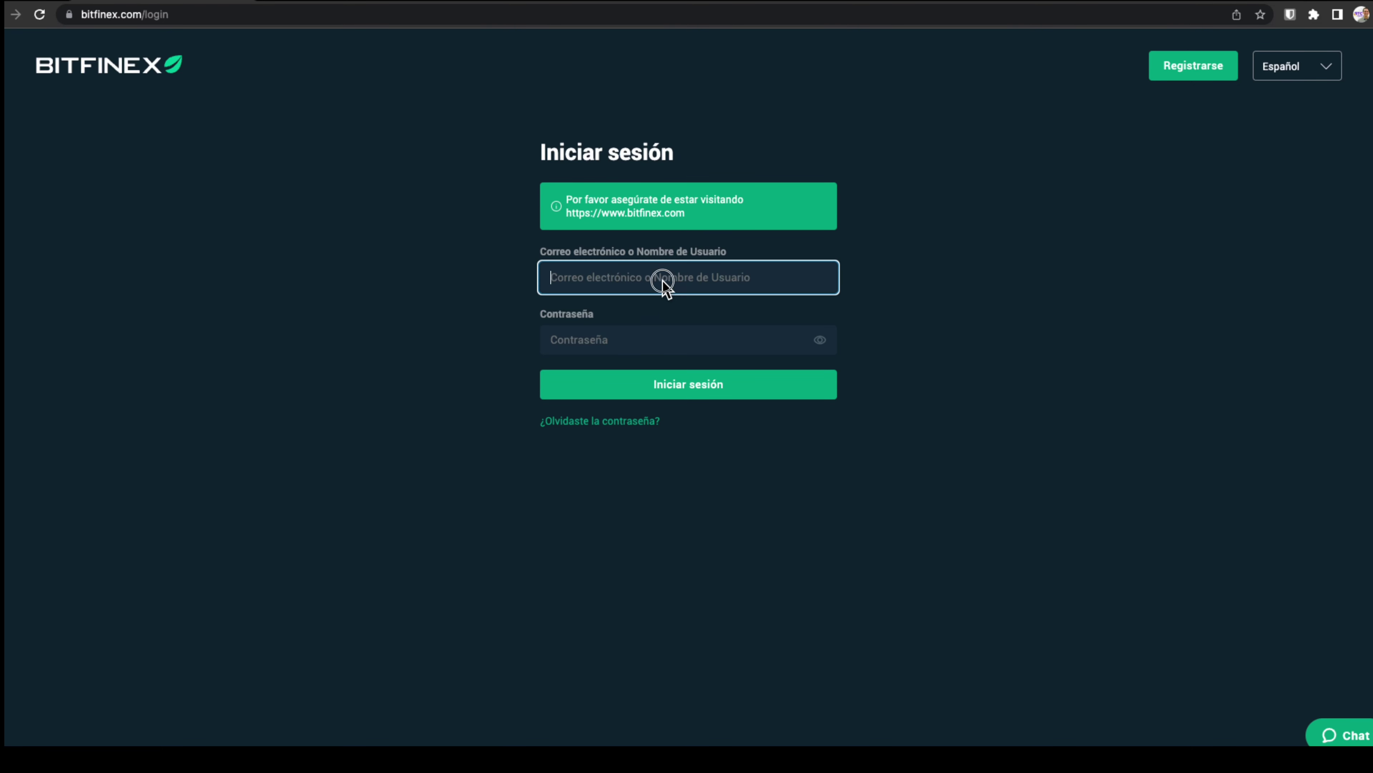
{"action": "key", "text": "super+v"}
{"action": "left_click", "coordinate": [841, 524]}
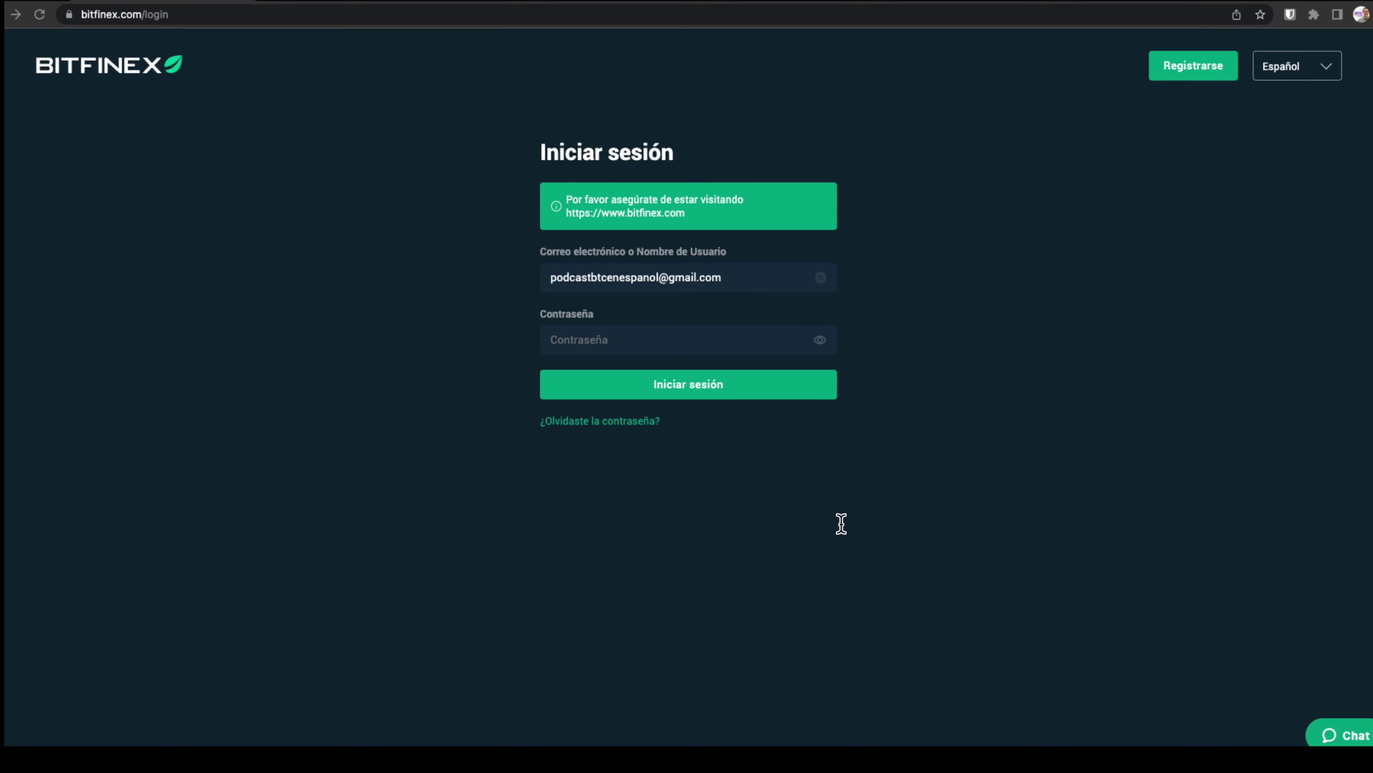
{"action": "left_click", "coordinate": [663, 347]}
{"action": "key", "text": "super+v"}
{"action": "left_click", "coordinate": [710, 387]}
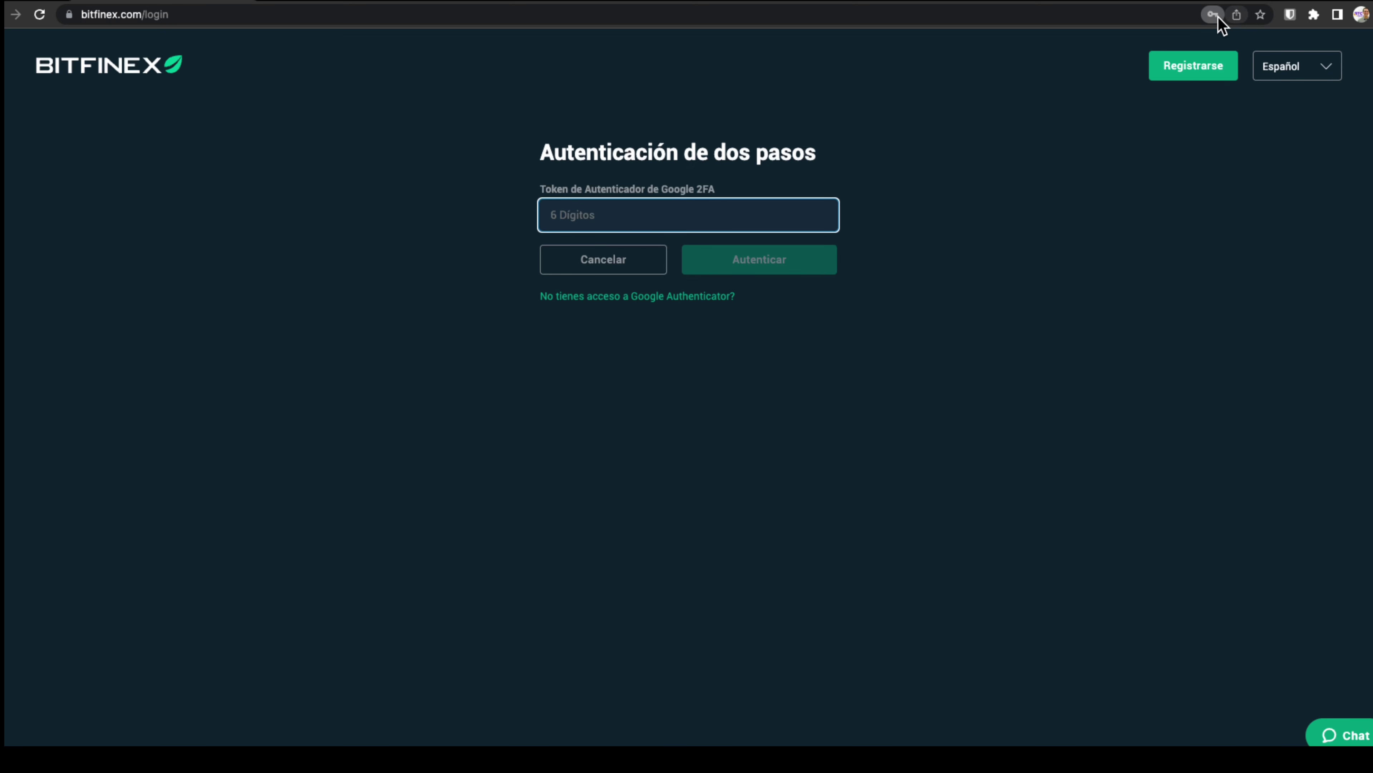
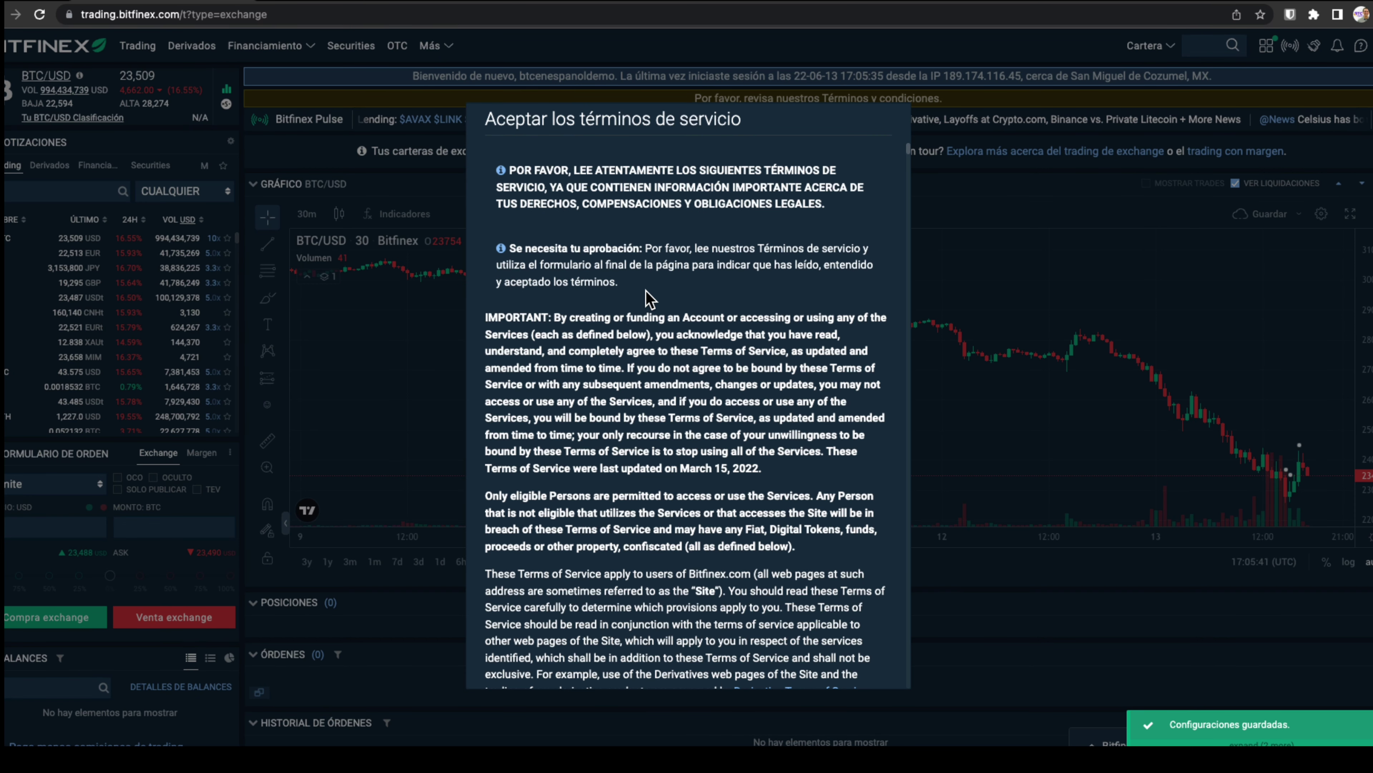
Read through the terms of service, tick Sí, acepto and submit with Enviar.
{"action": "scroll", "coordinate": [647, 297], "scroll_direction": "down", "scroll_amount": 3}
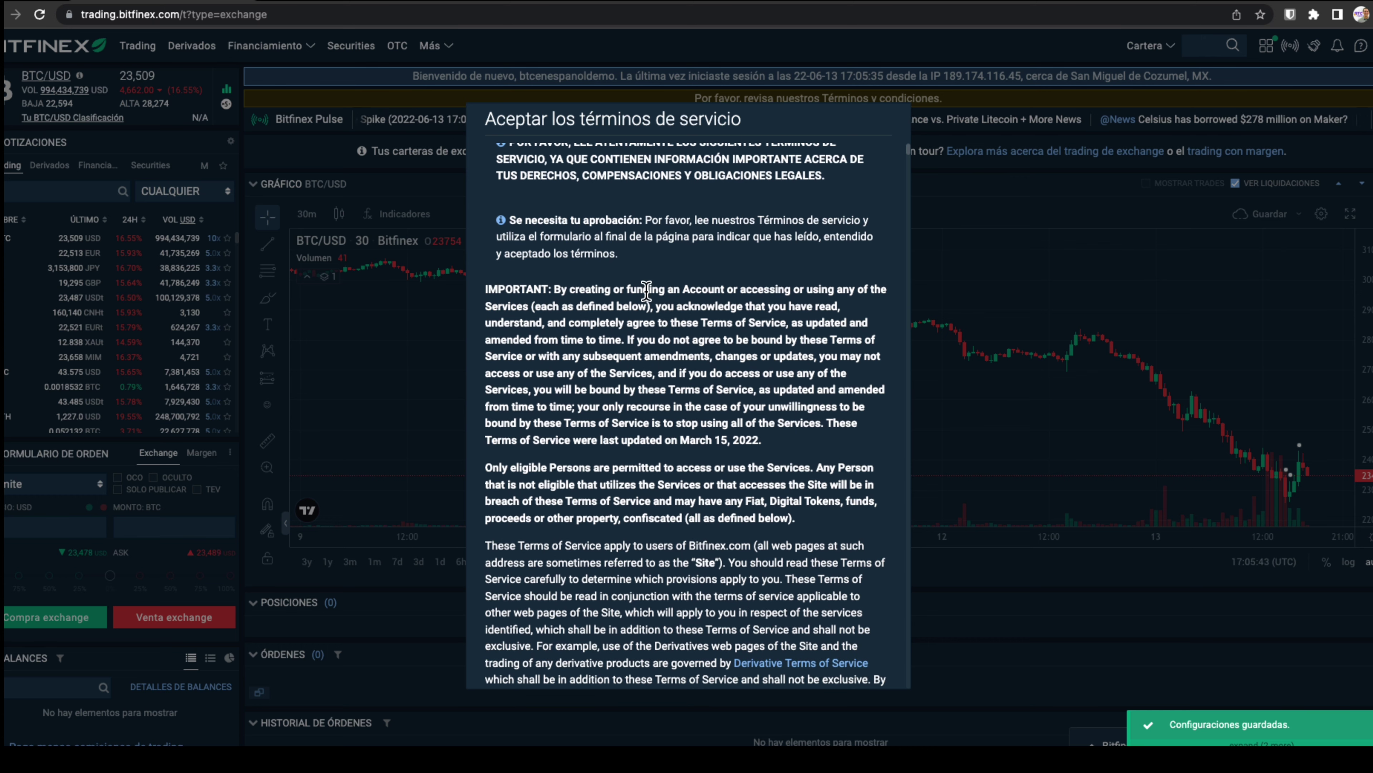
{"action": "scroll", "coordinate": [646, 292], "scroll_direction": "down", "scroll_amount": 15}
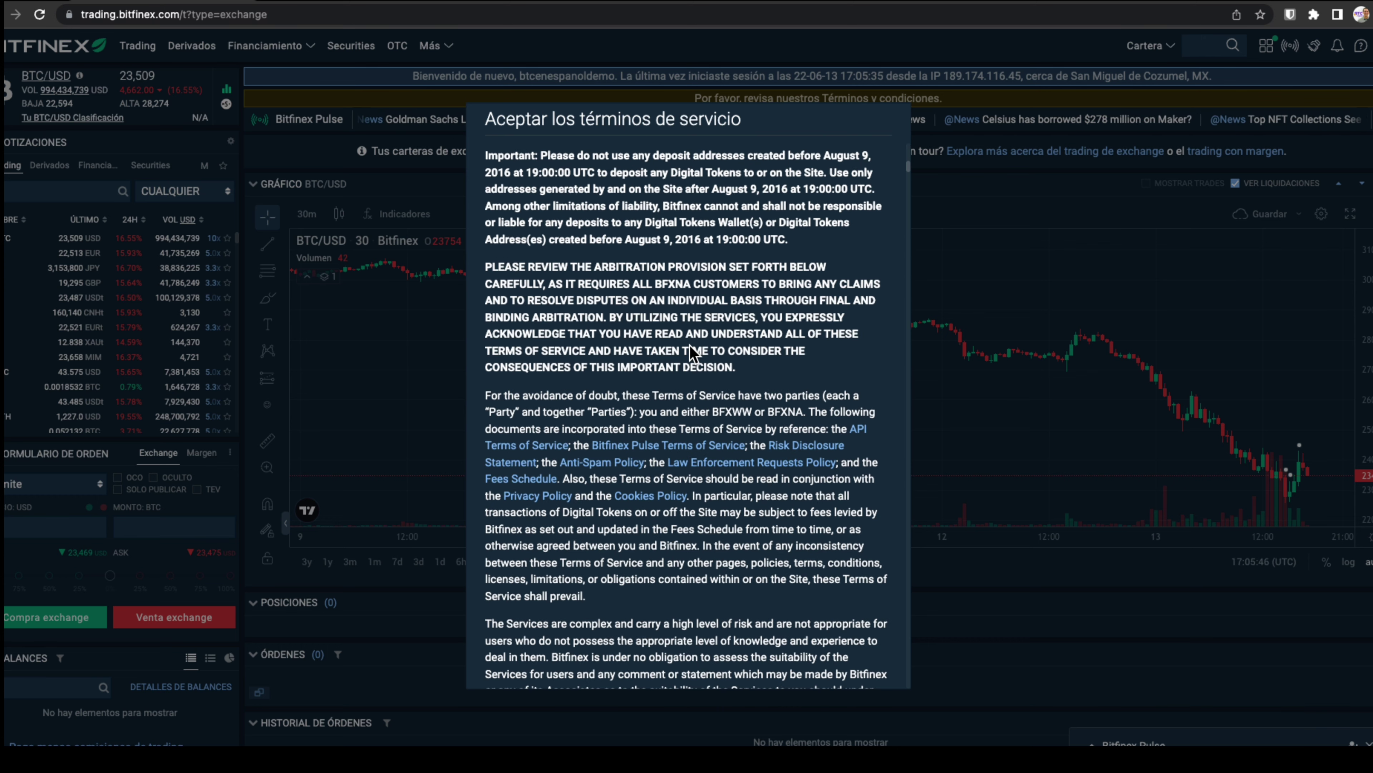
{"action": "left_click_drag", "start_coordinate": [913, 183], "coordinate": [928, 705]}
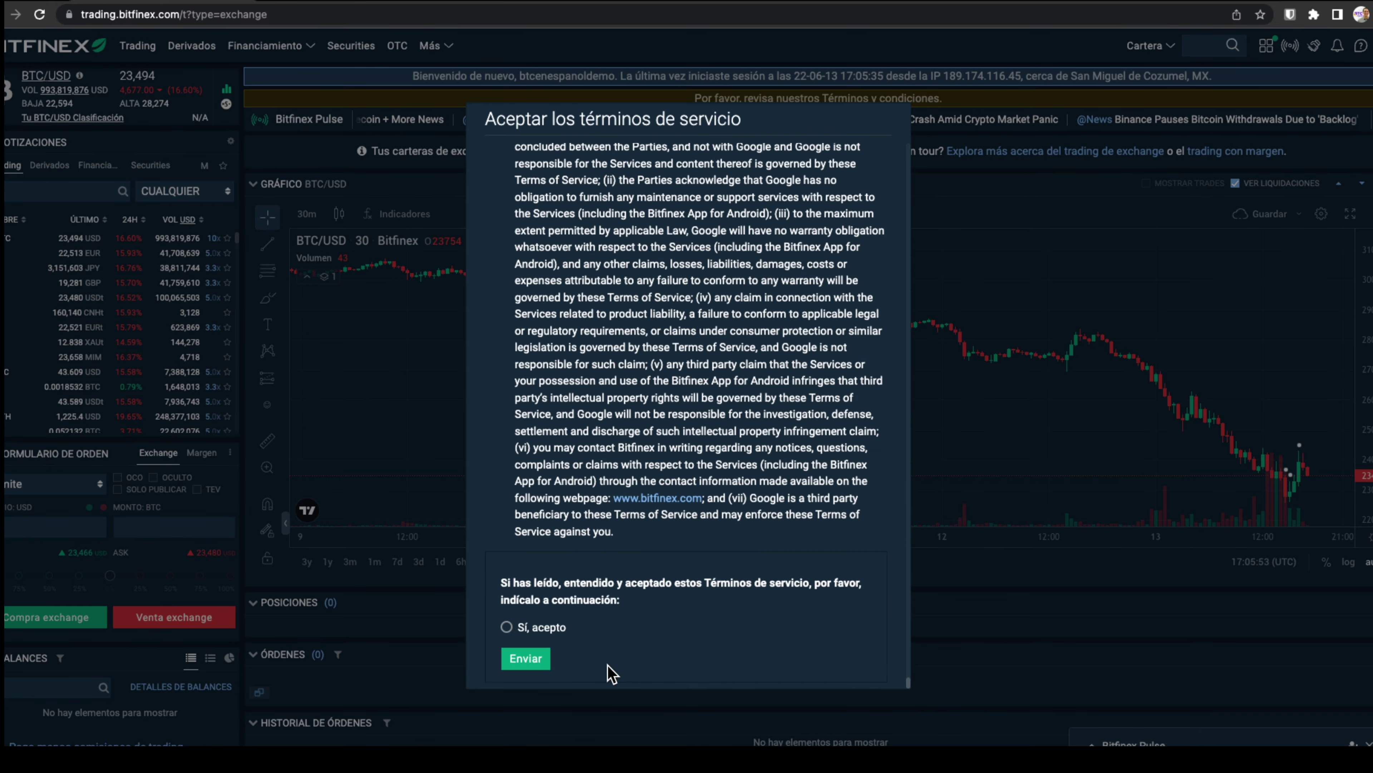
{"action": "left_click", "coordinate": [527, 663]}
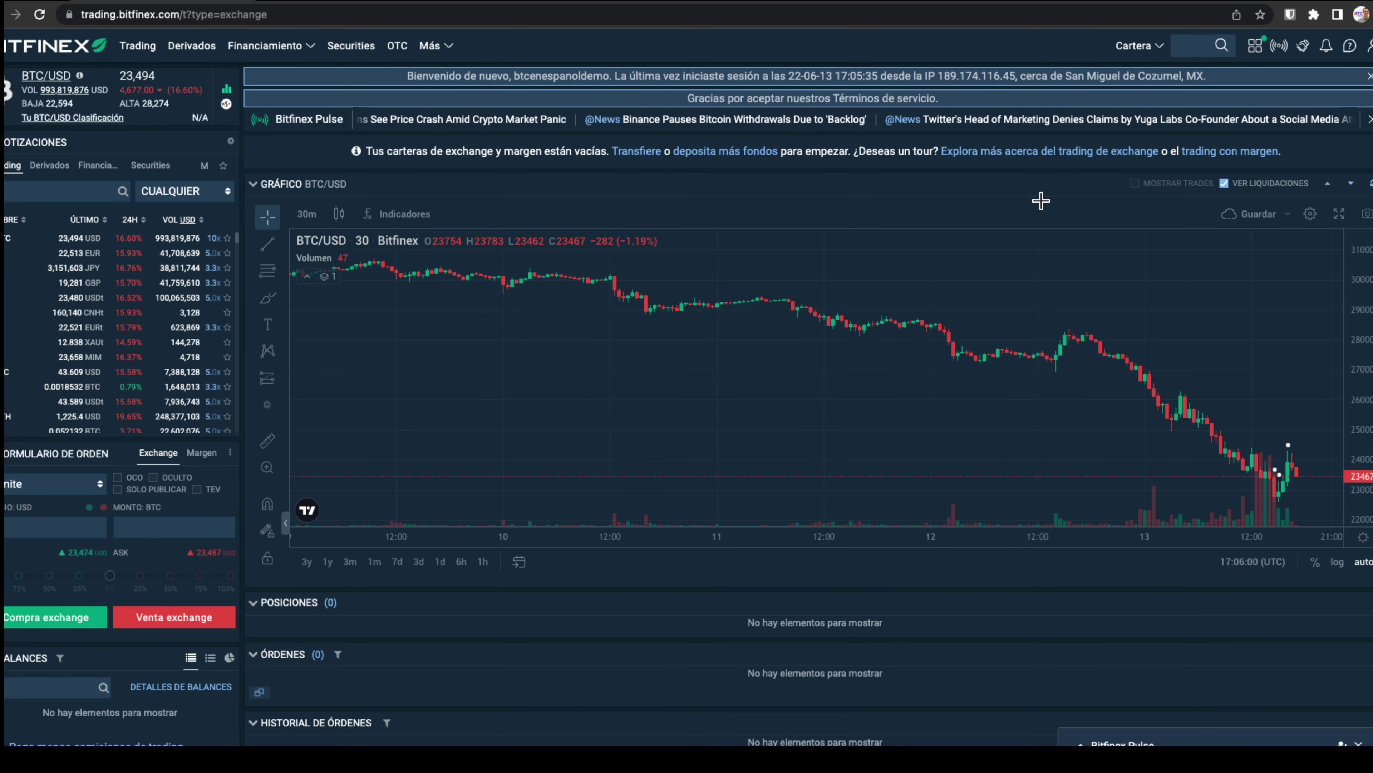
Close the welcome-back banner and the Bitfinex Pulse news ticker bar.
{"action": "left_click", "coordinate": [1369, 76]}
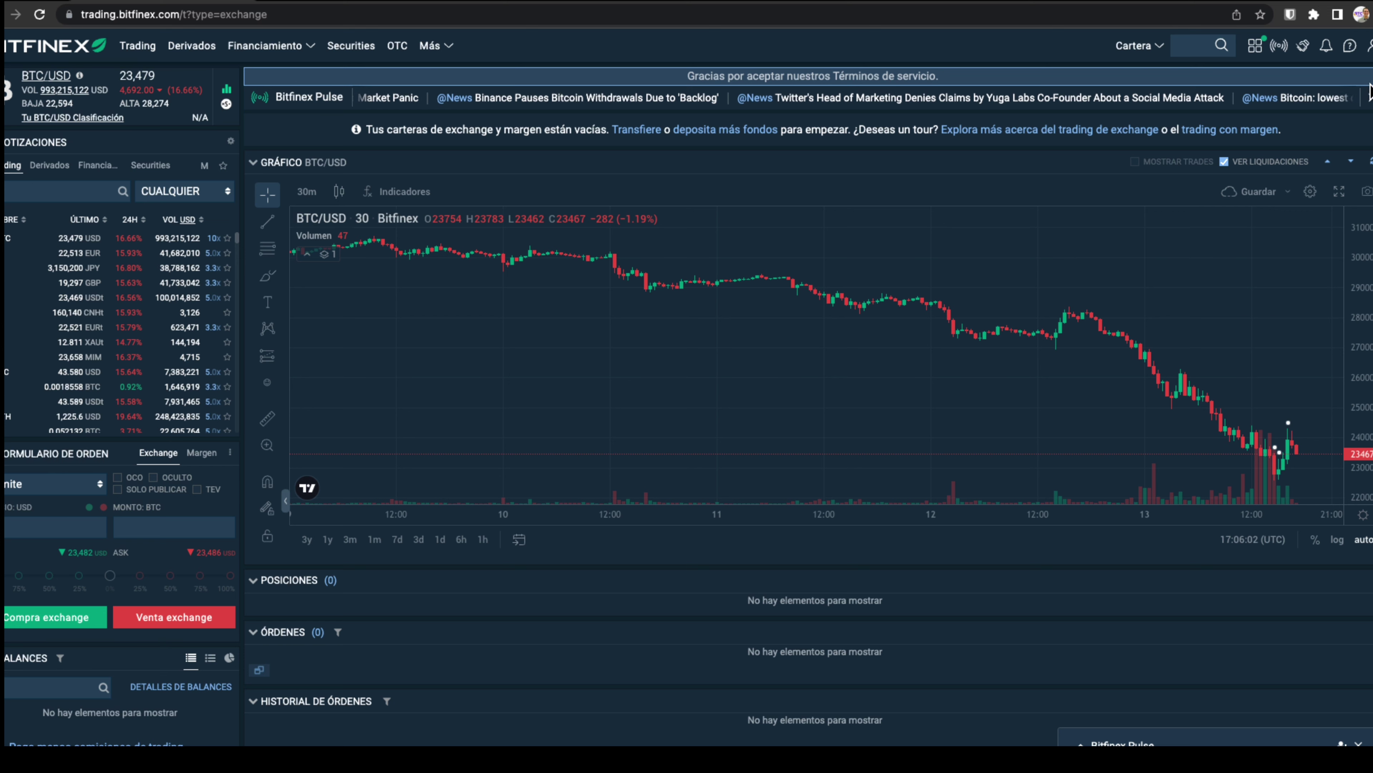
{"action": "left_click", "coordinate": [1369, 98]}
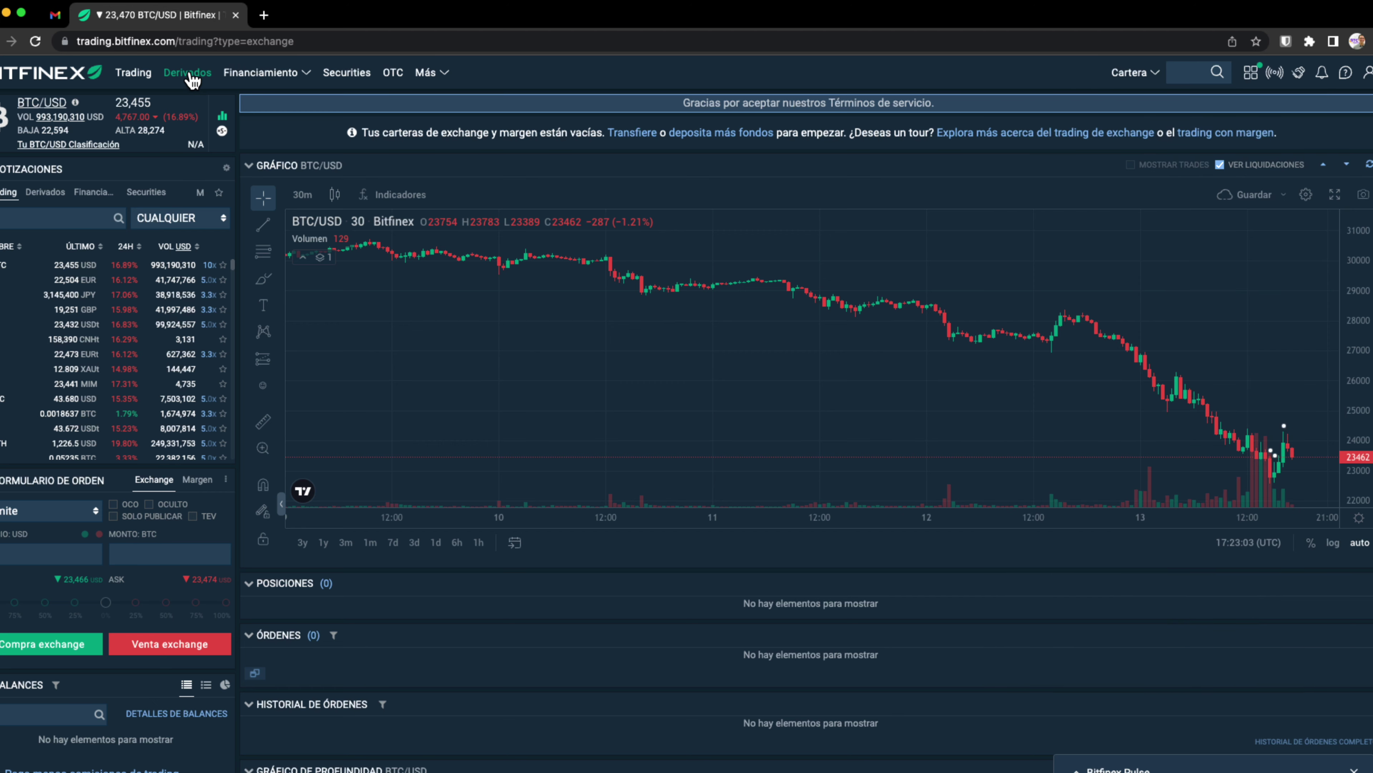
Show the Más menu listing Unus Sed Leo, Shopping (Bitrefill), Lightning Network and Staking.
{"action": "mouse_move", "coordinate": [252, 76]}
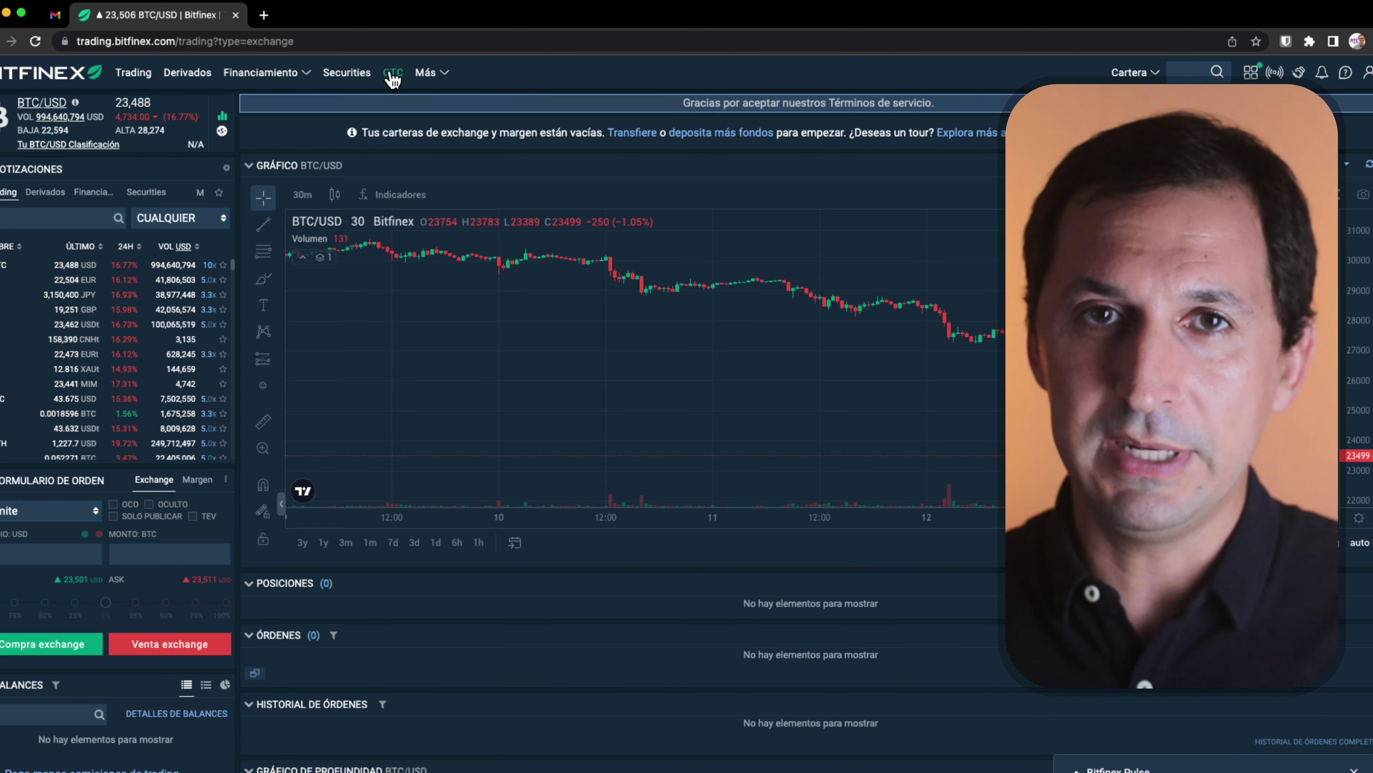
{"action": "mouse_move", "coordinate": [432, 80]}
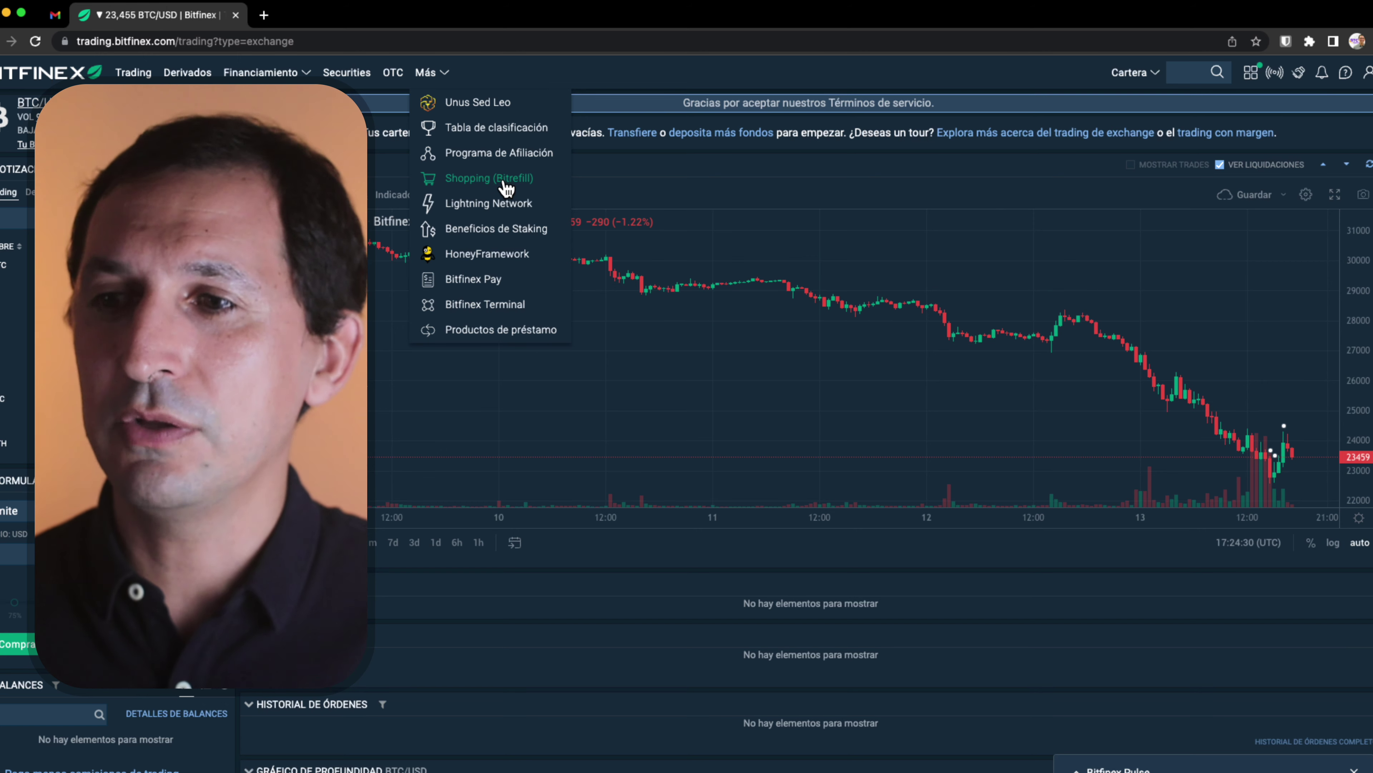
Open Shopping (Bitrefill) and browse its gift cards and phone top-ups for Argentina.
{"action": "left_click", "coordinate": [505, 182]}
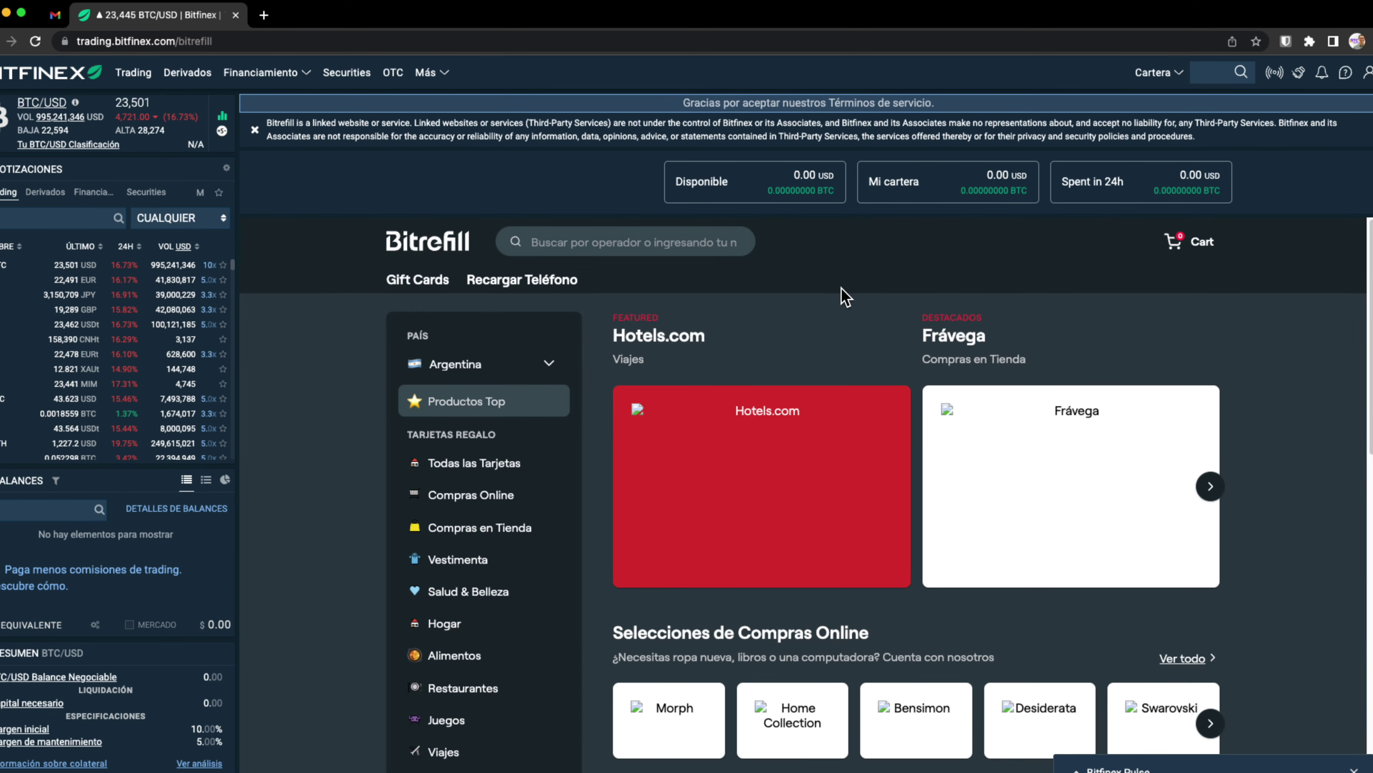
{"action": "scroll", "coordinate": [1093, 397], "scroll_direction": "down", "scroll_amount": 5}
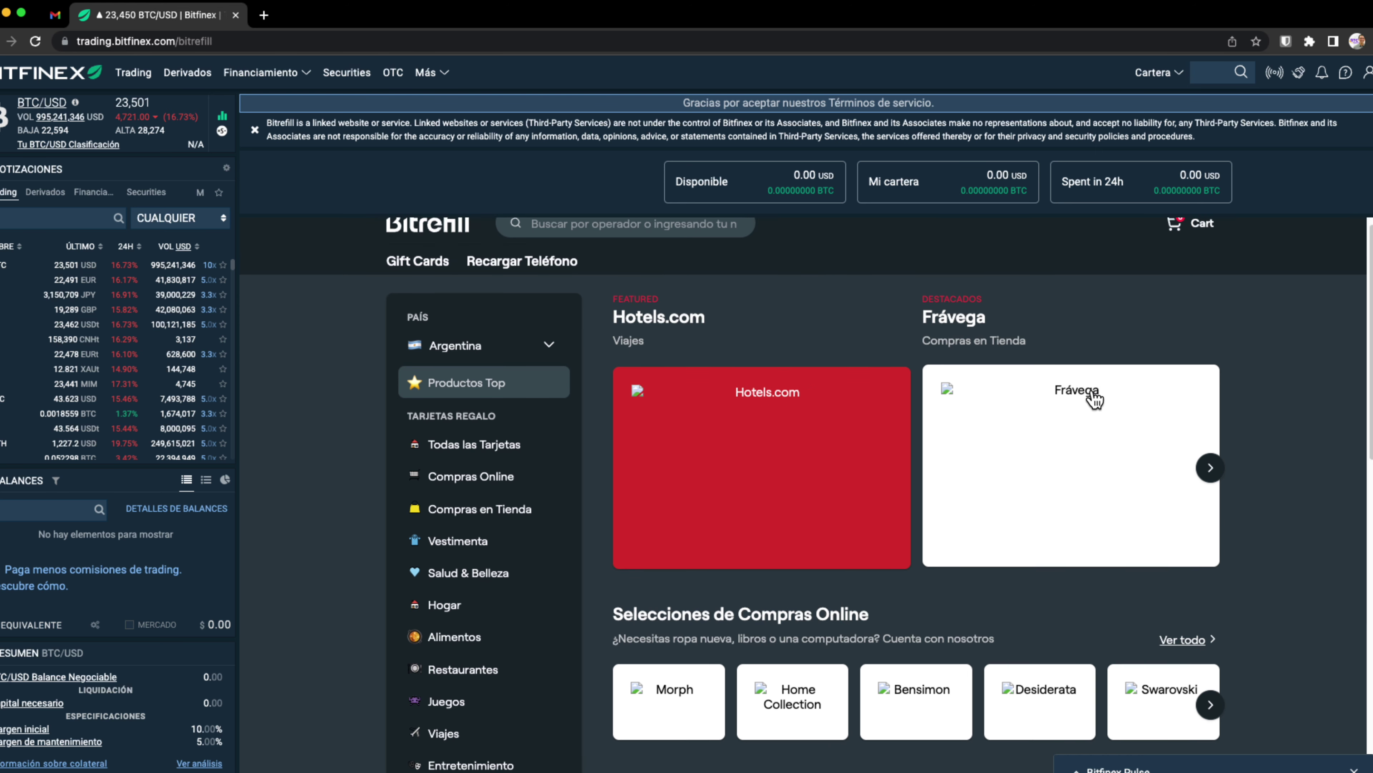
{"action": "scroll", "coordinate": [1094, 400], "scroll_direction": "down", "scroll_amount": 2}
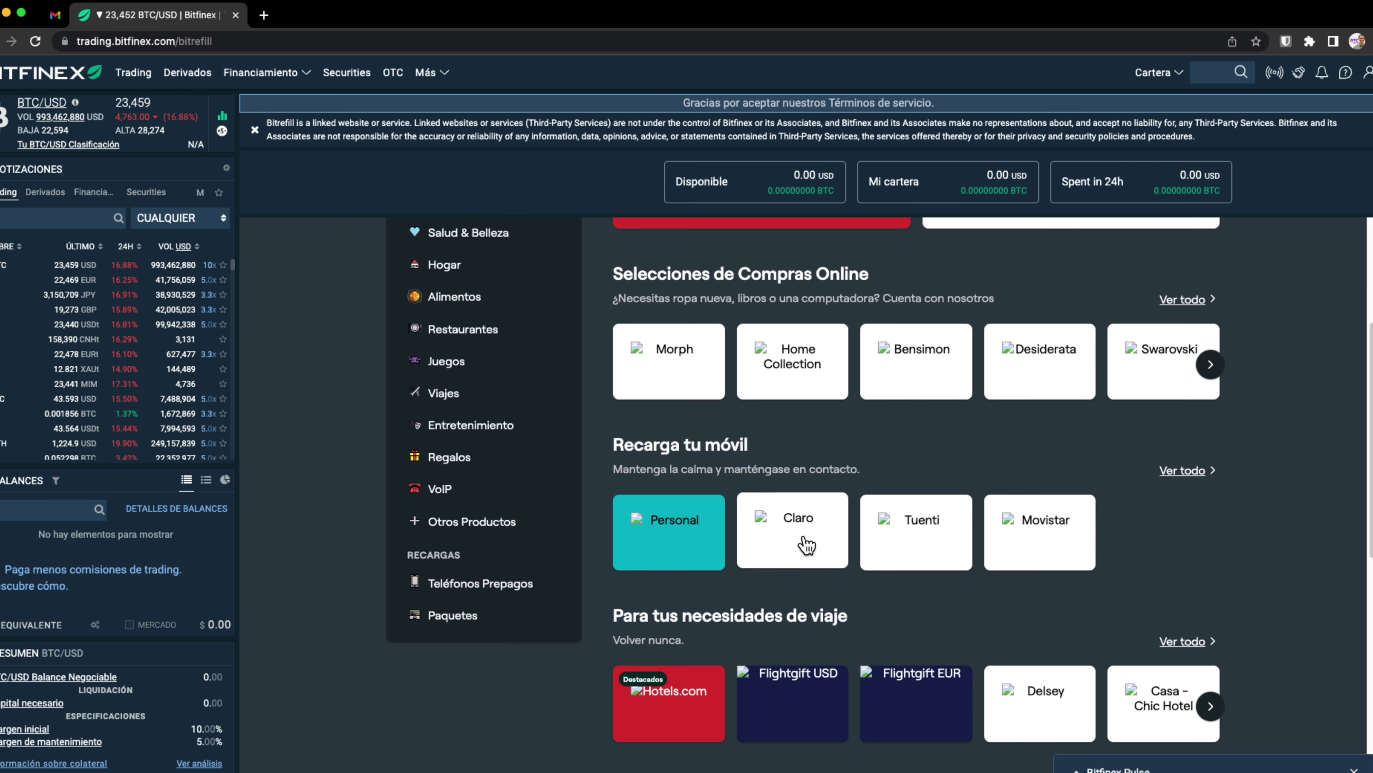
{"action": "scroll", "coordinate": [806, 544], "scroll_direction": "up", "scroll_amount": 8}
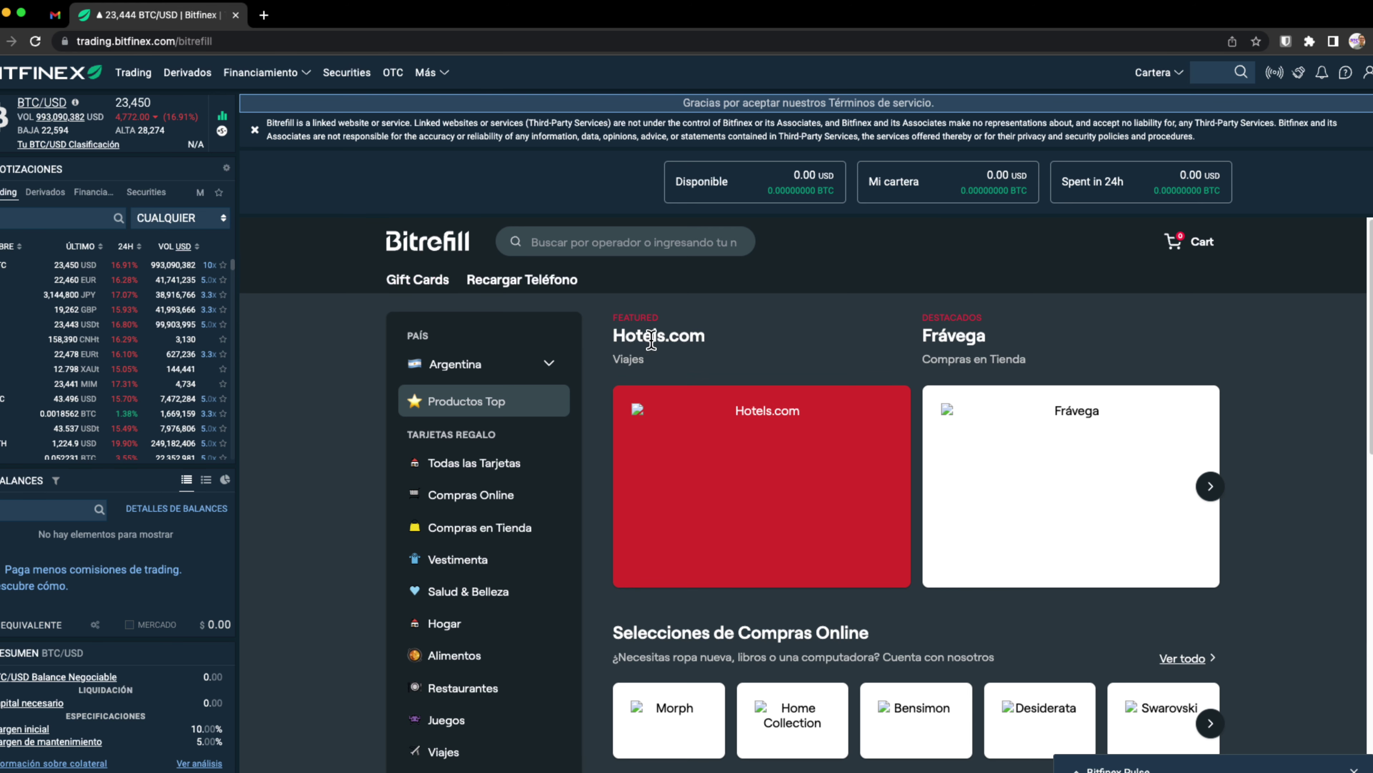
{"action": "scroll", "coordinate": [822, 460], "scroll_direction": "down", "scroll_amount": 3}
{"action": "scroll", "coordinate": [825, 461], "scroll_direction": "up", "scroll_amount": 3}
{"action": "mouse_move", "coordinate": [439, 82]}
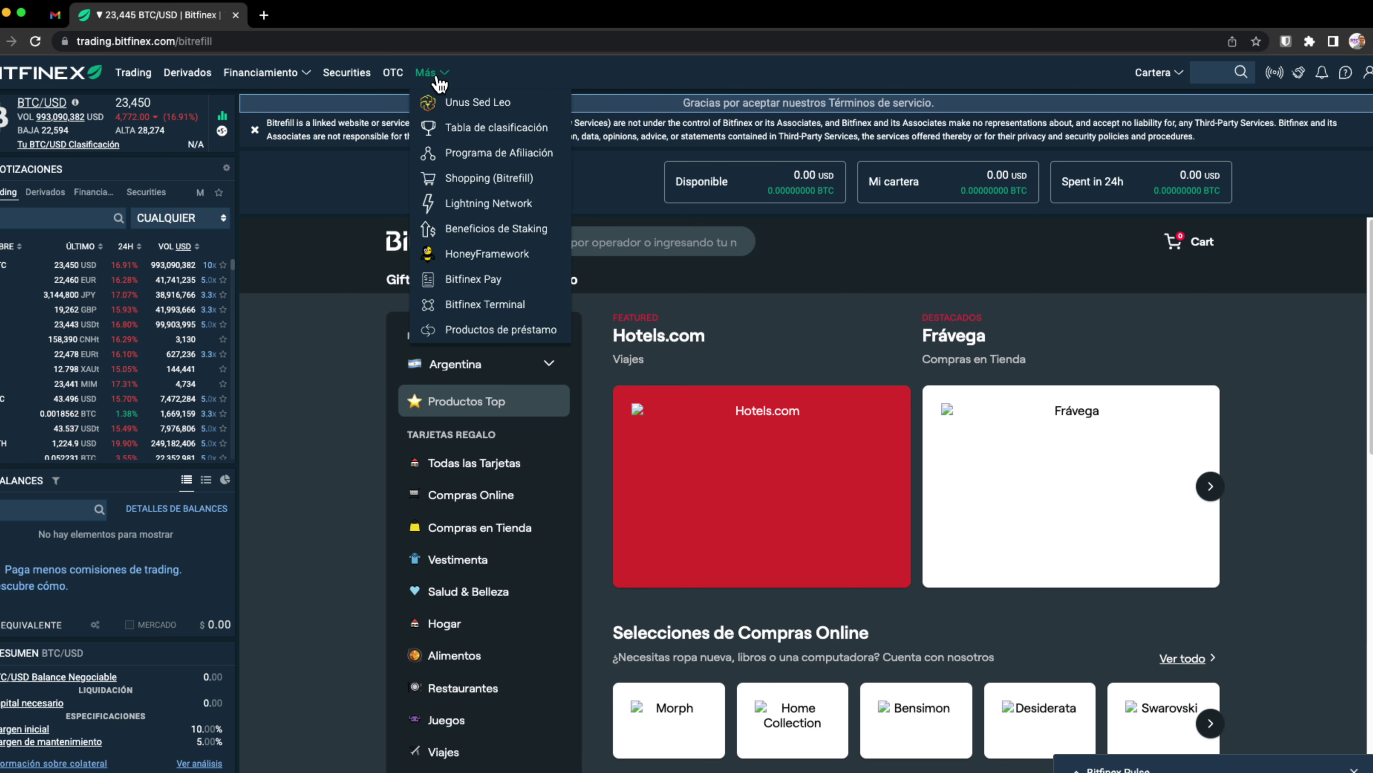
{"action": "left_click", "coordinate": [461, 204]}
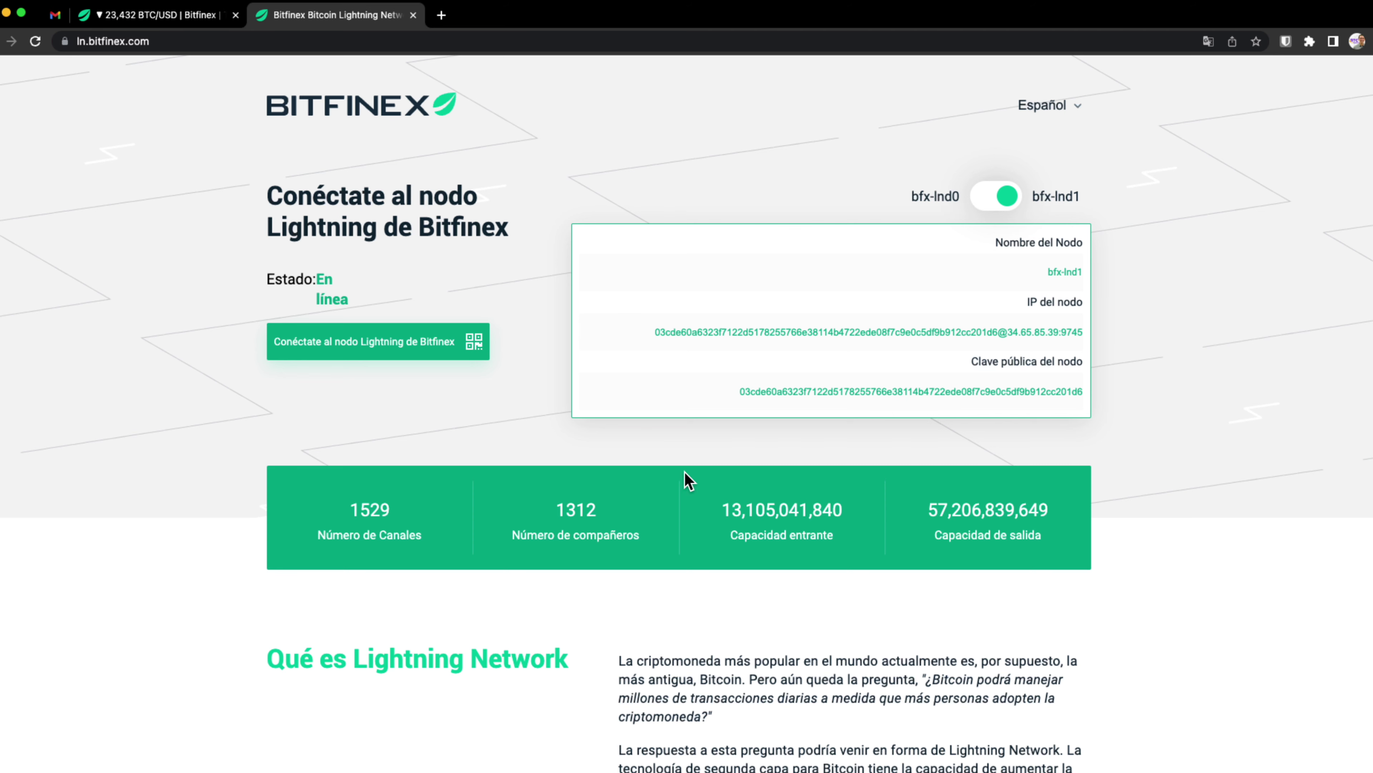
{"action": "left_click", "coordinate": [413, 15]}
{"action": "mouse_move", "coordinate": [438, 77]}
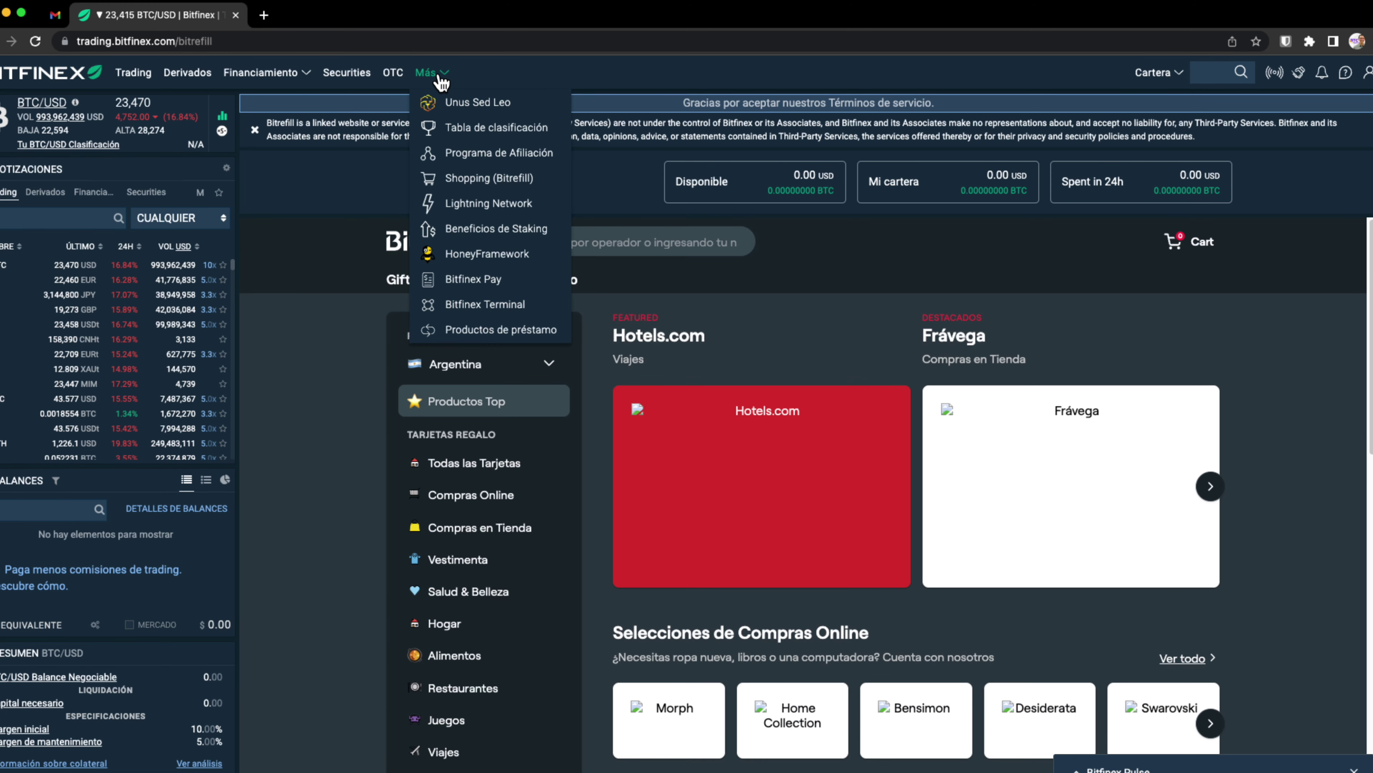
Return to the BTC/USD exchange trading view via Trading.
{"action": "left_click", "coordinate": [130, 76]}
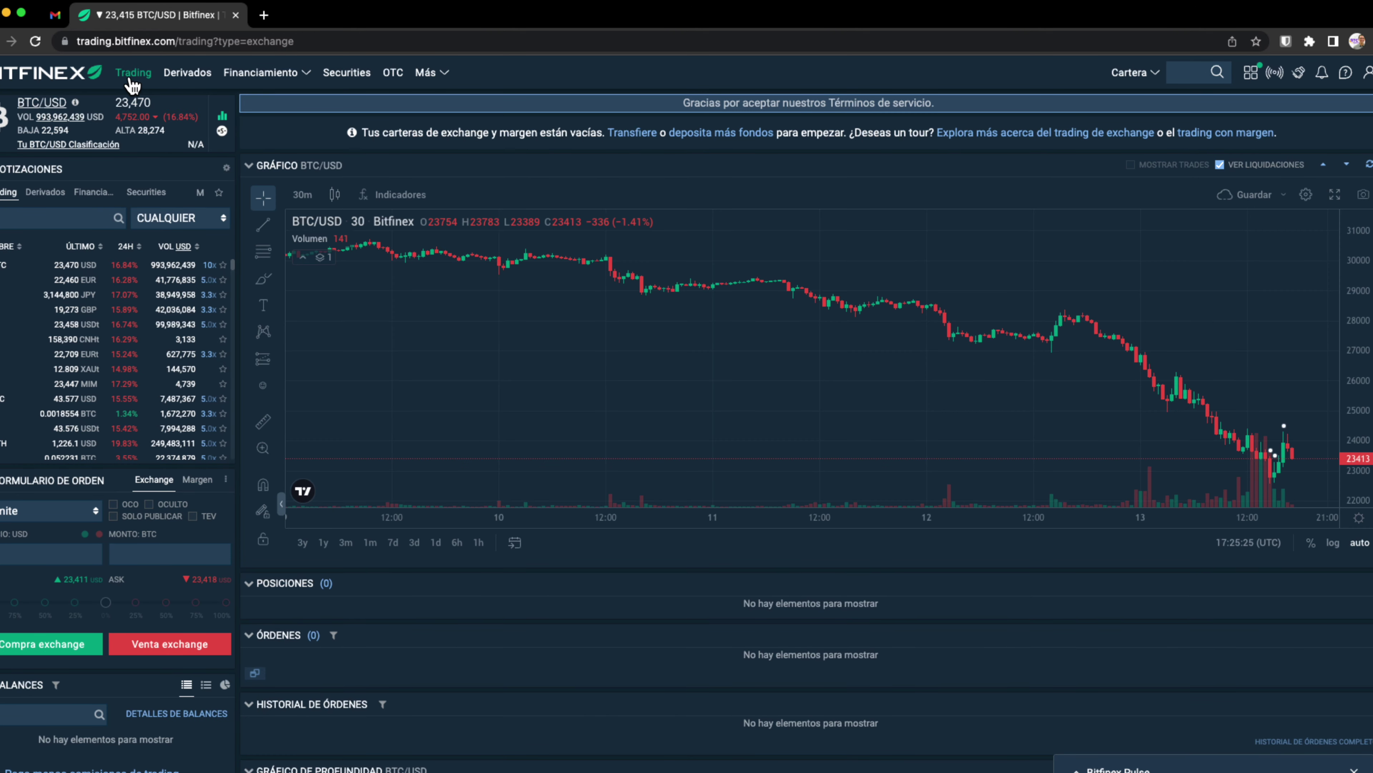
{"action": "mouse_move", "coordinate": [250, 87]}
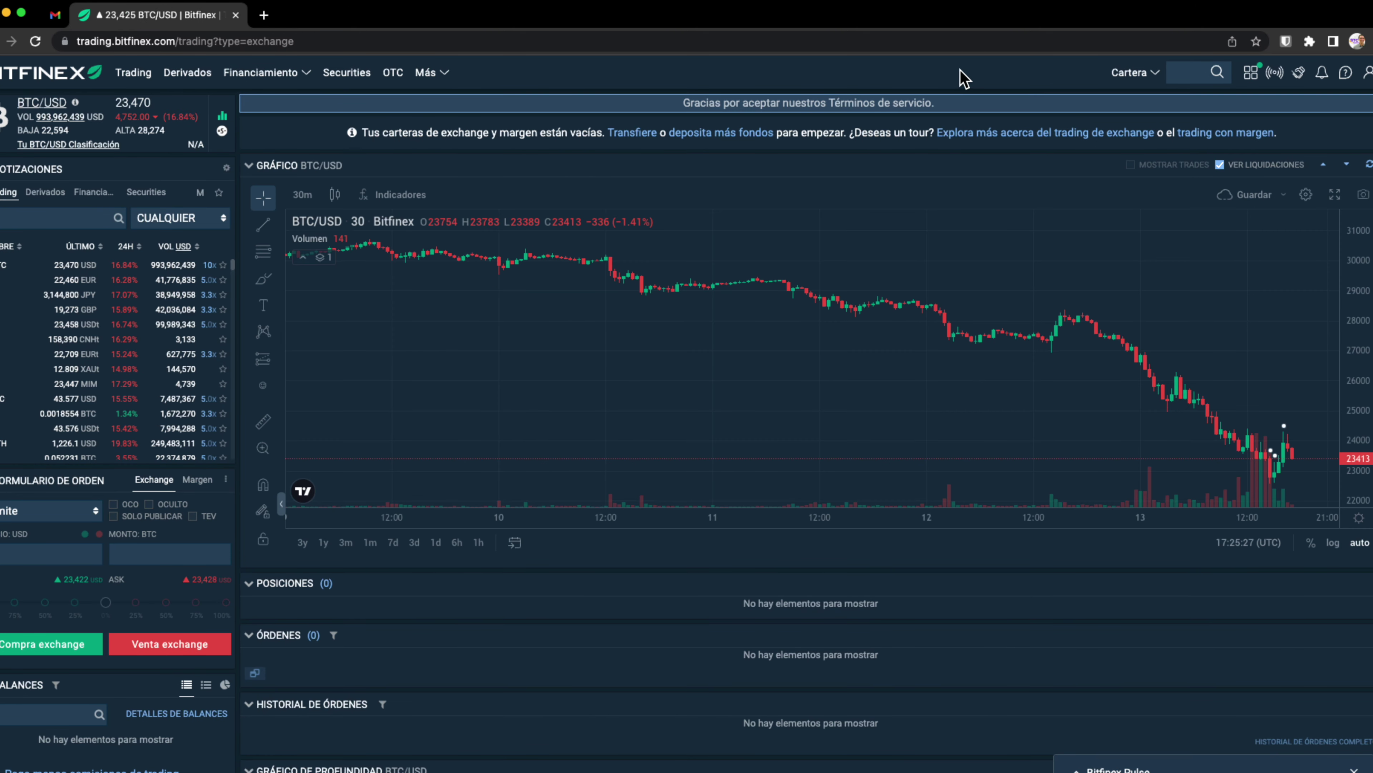
{"action": "mouse_move", "coordinate": [1113, 79]}
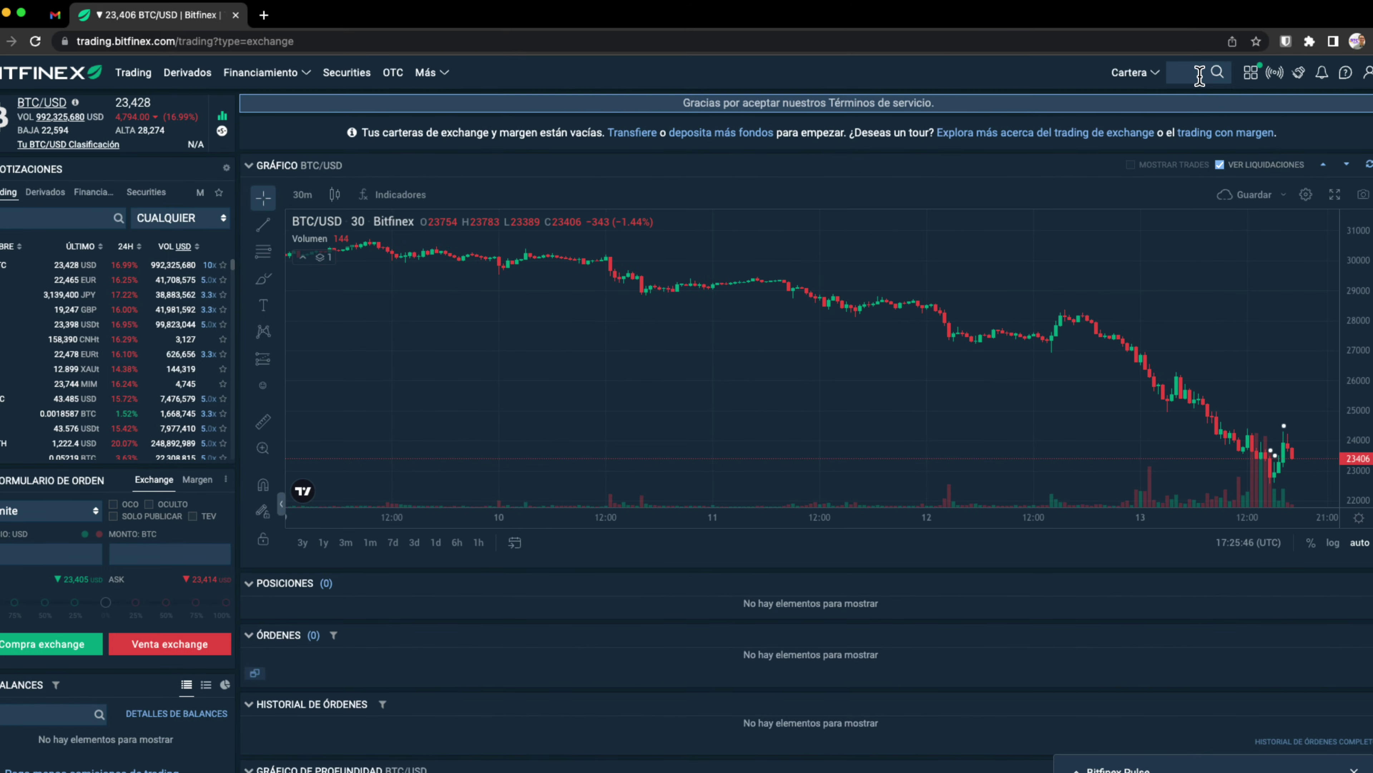
Open and close the header search box, then show the layout grid menu.
{"action": "left_click", "coordinate": [1199, 75]}
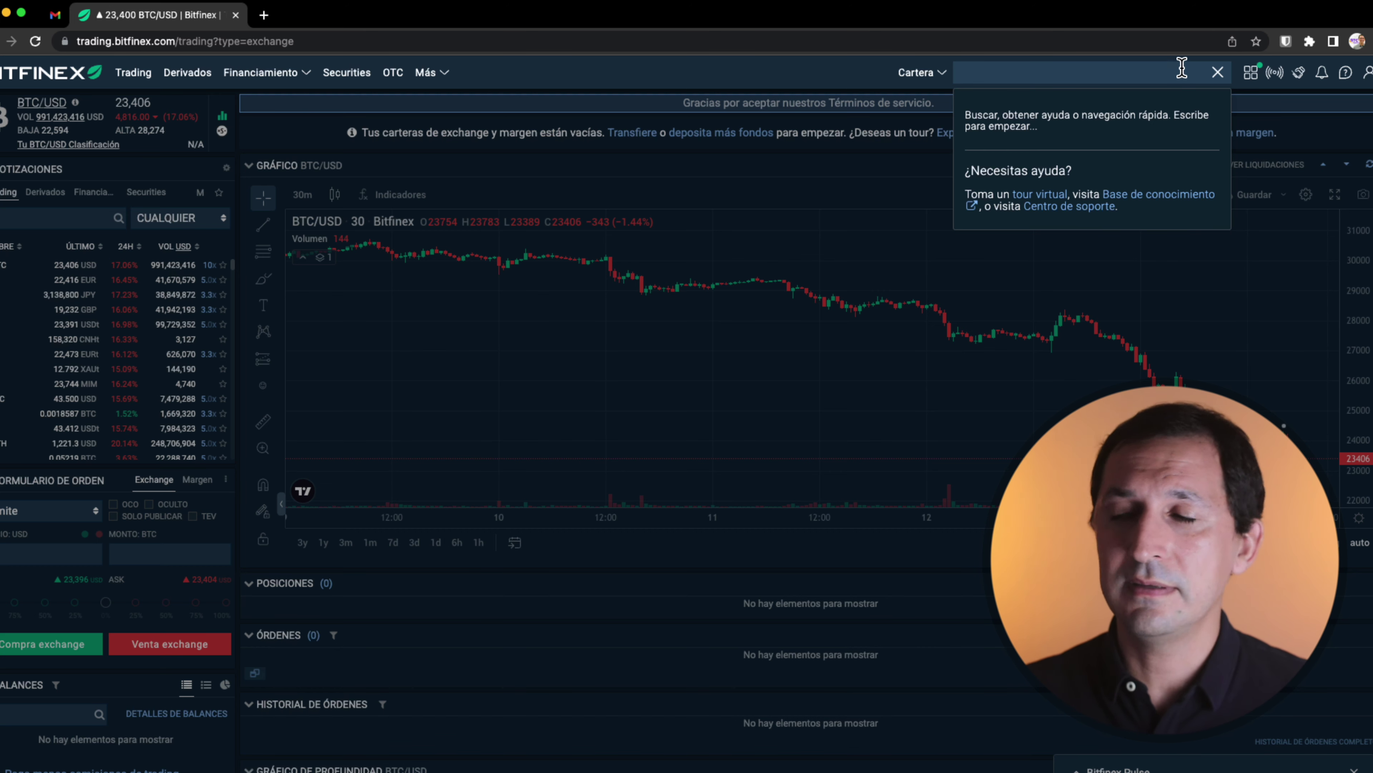
{"action": "left_click", "coordinate": [1218, 71]}
{"action": "mouse_move", "coordinate": [1255, 74]}
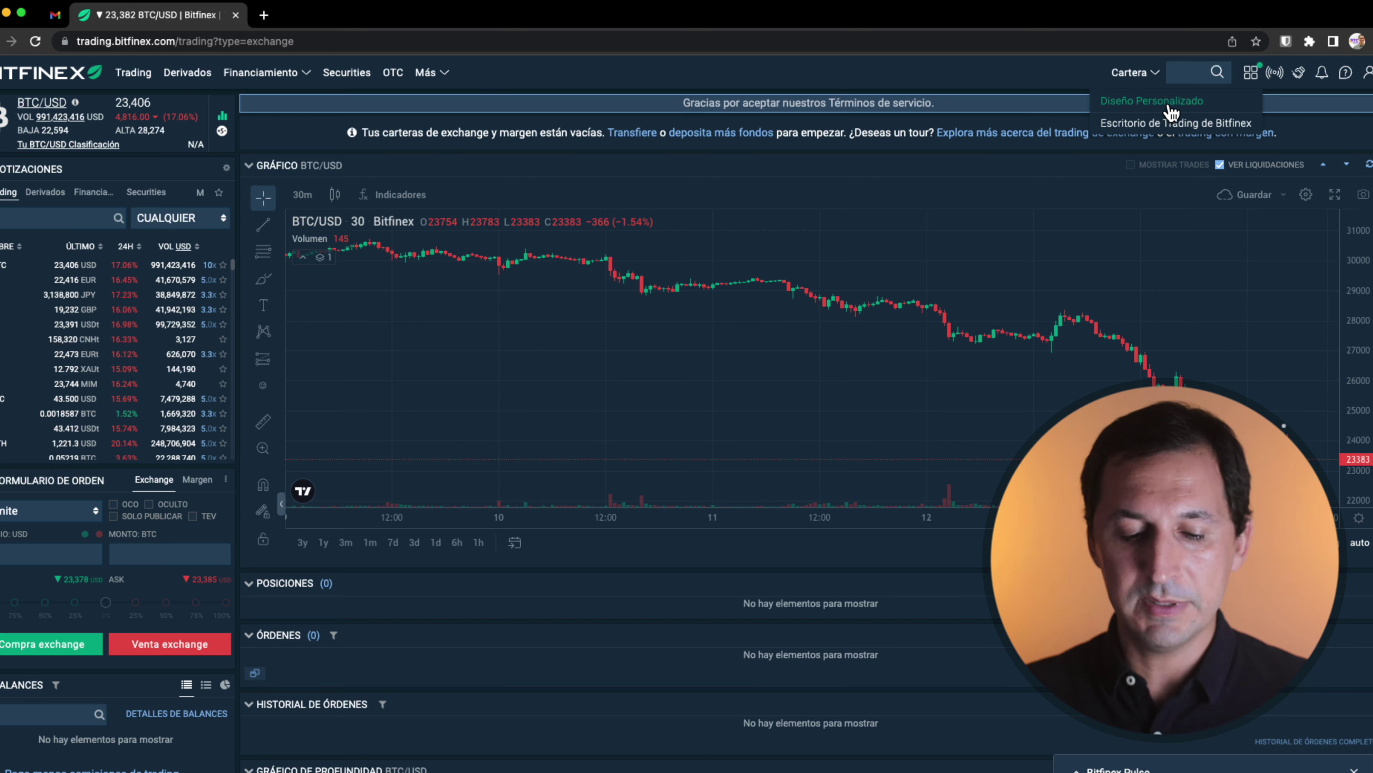
Enable Diseño Personalizado, drag the Cotizaciones panel, then disable and clear the custom layout.
{"action": "left_click", "coordinate": [1152, 101]}
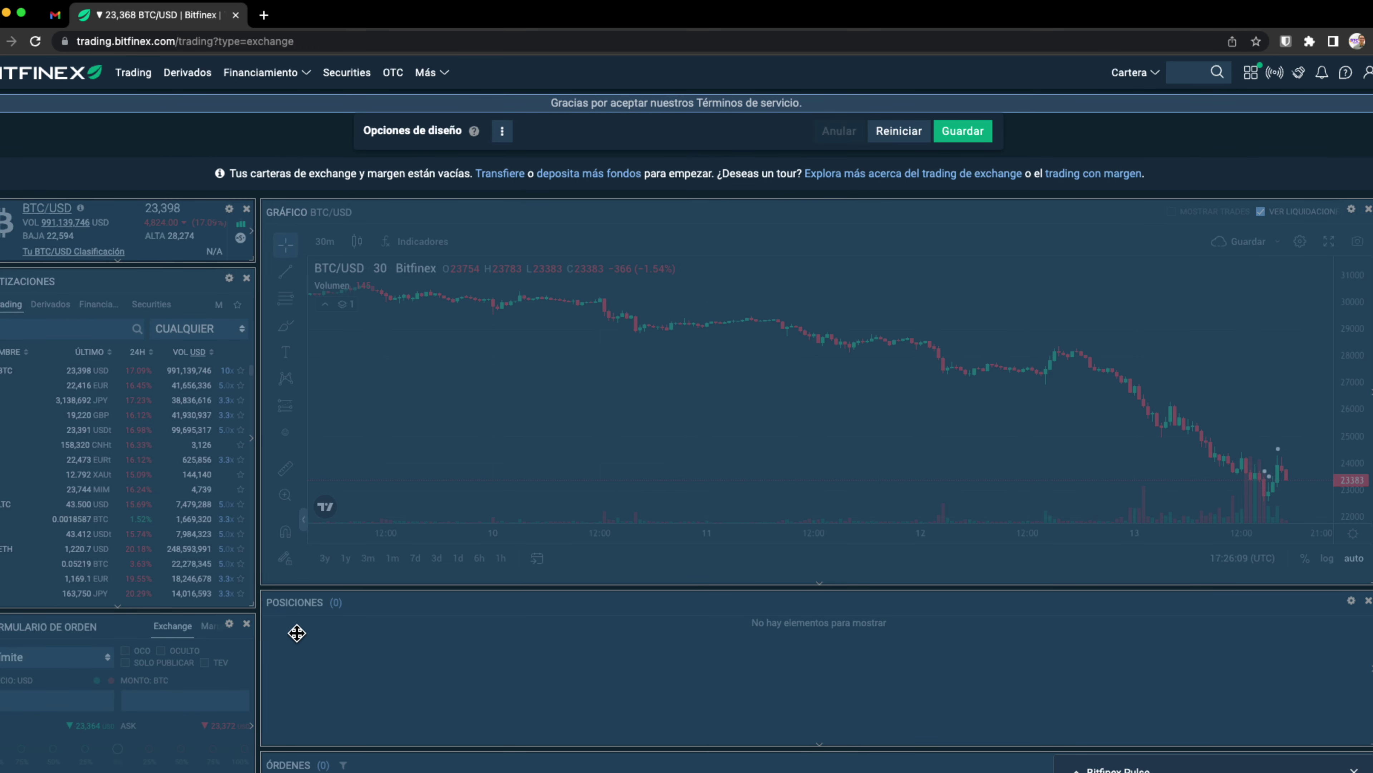
{"action": "left_click_drag", "start_coordinate": [64, 432], "coordinate": [200, 453]}
{"action": "left_click", "coordinate": [1250, 74]}
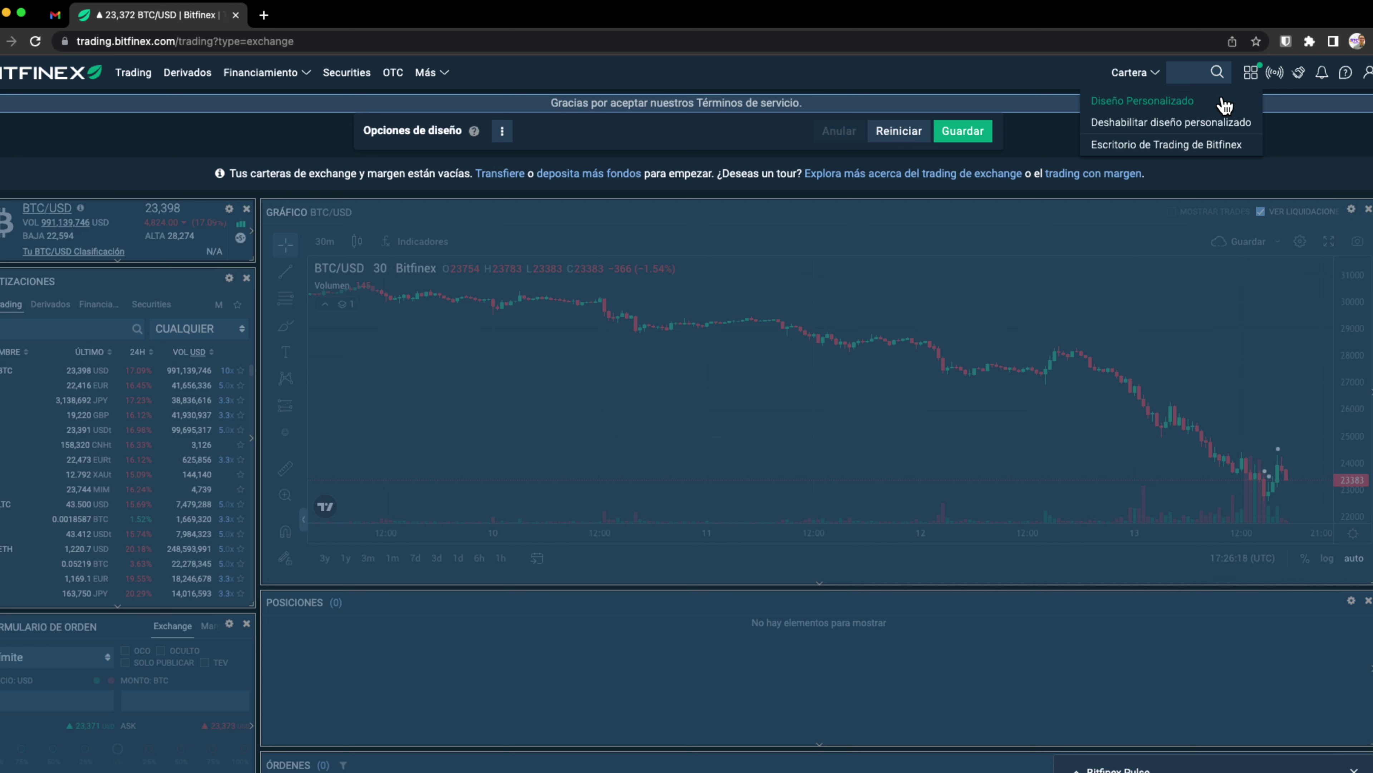
{"action": "left_click", "coordinate": [1205, 129]}
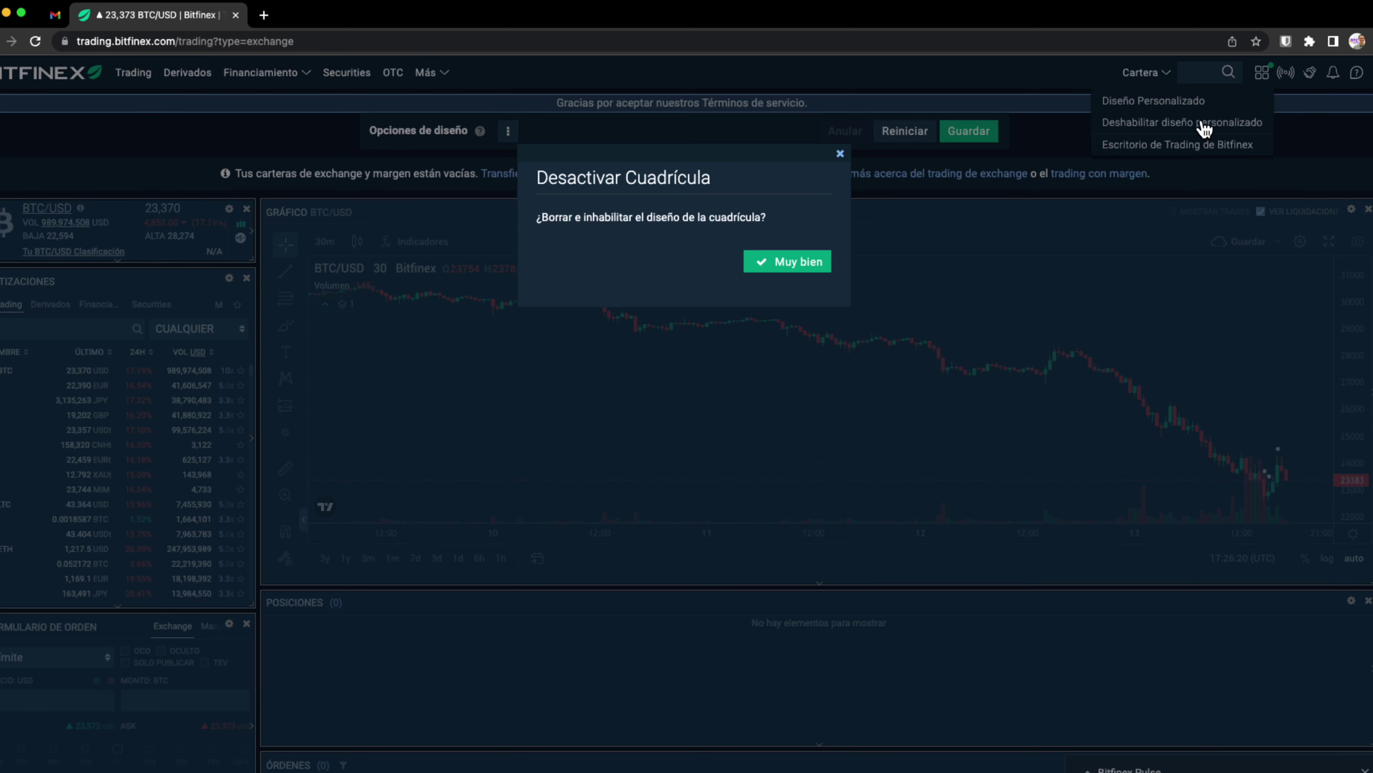
{"action": "left_click", "coordinate": [783, 262]}
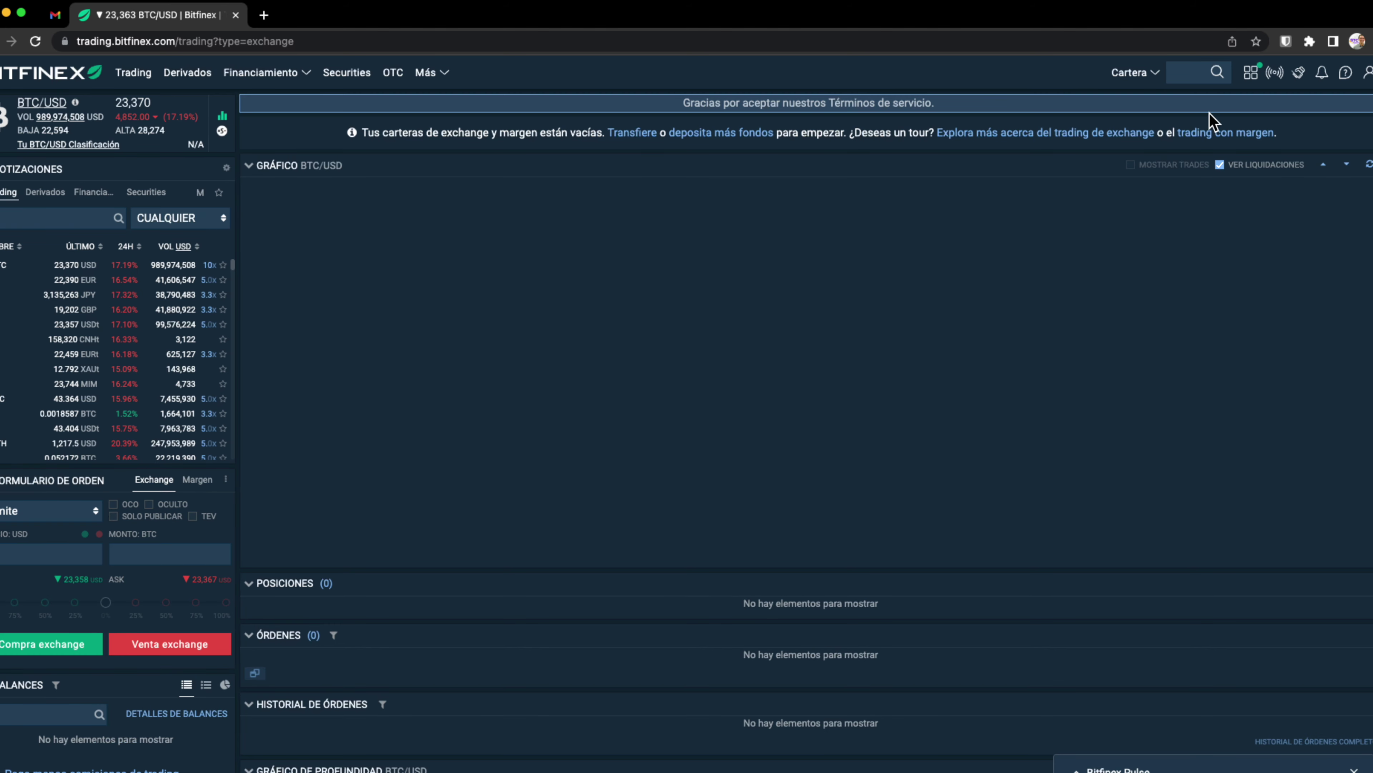
{"action": "left_click", "coordinate": [1276, 81]}
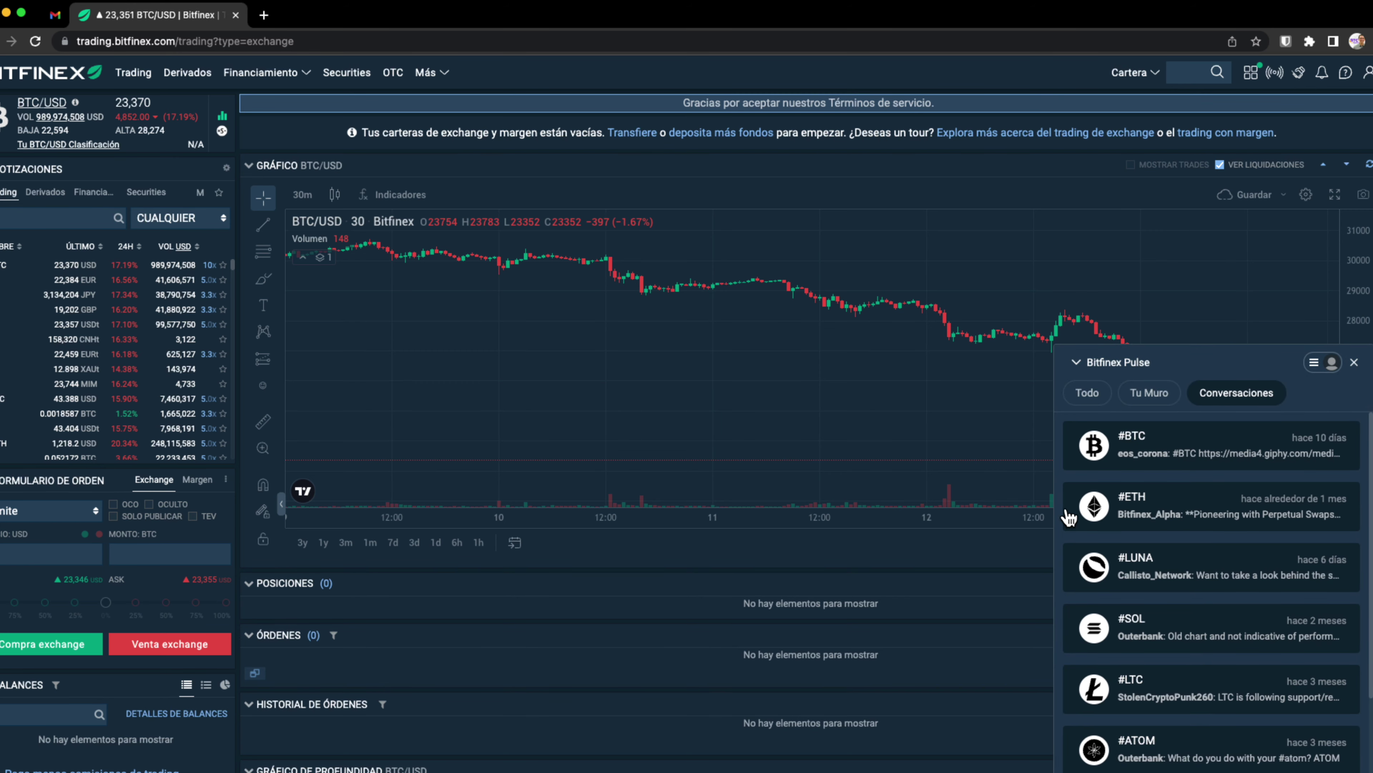
{"action": "left_click", "coordinate": [1088, 395]}
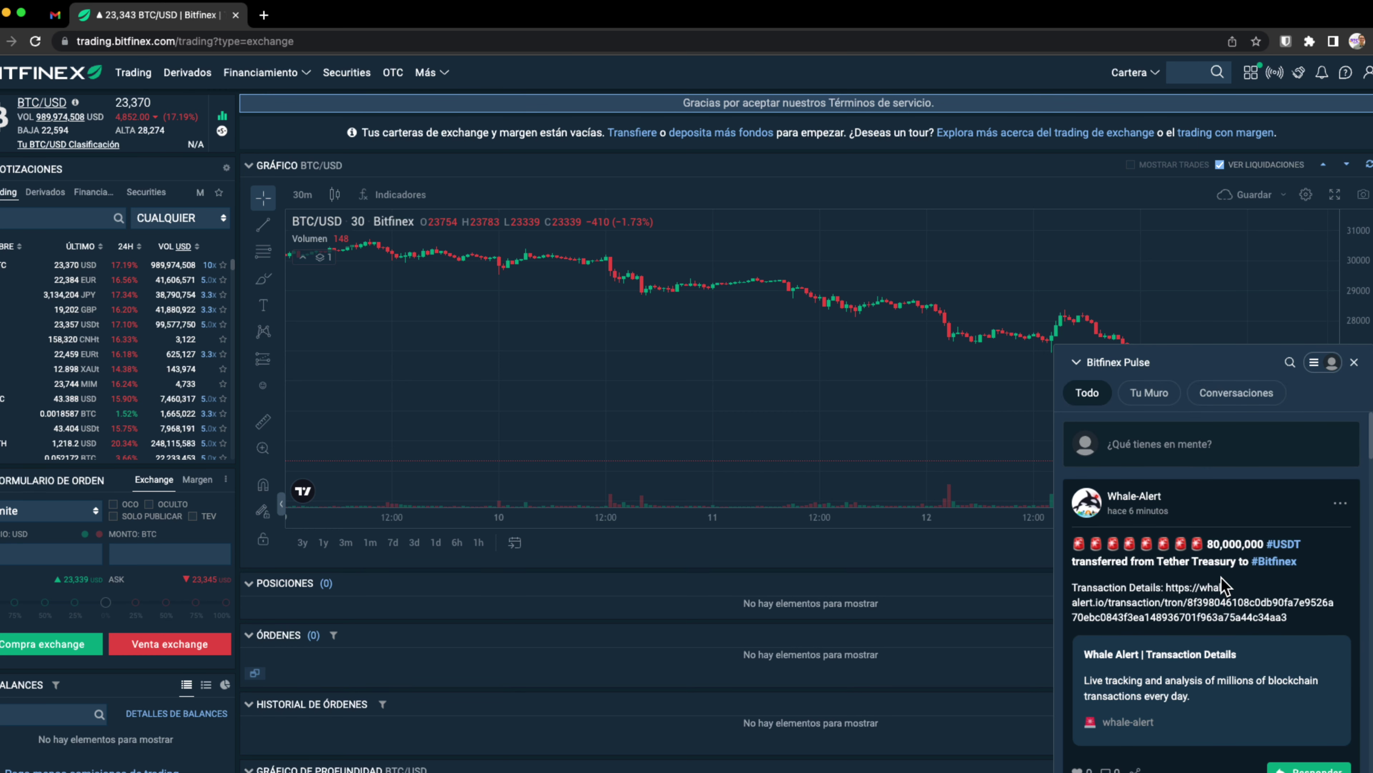
{"action": "scroll", "coordinate": [1221, 576], "scroll_direction": "down", "scroll_amount": 2}
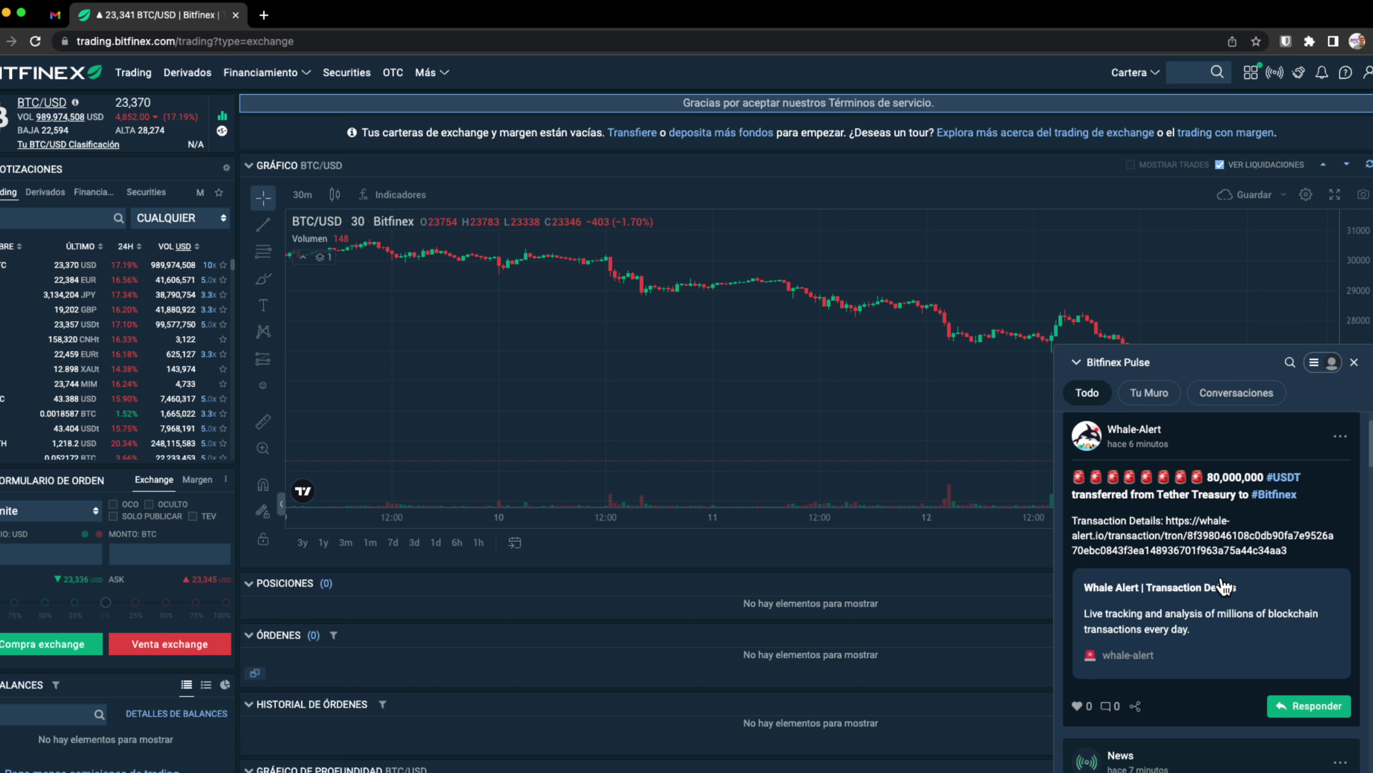
{"action": "scroll", "coordinate": [1223, 585], "scroll_direction": "up", "scroll_amount": 2}
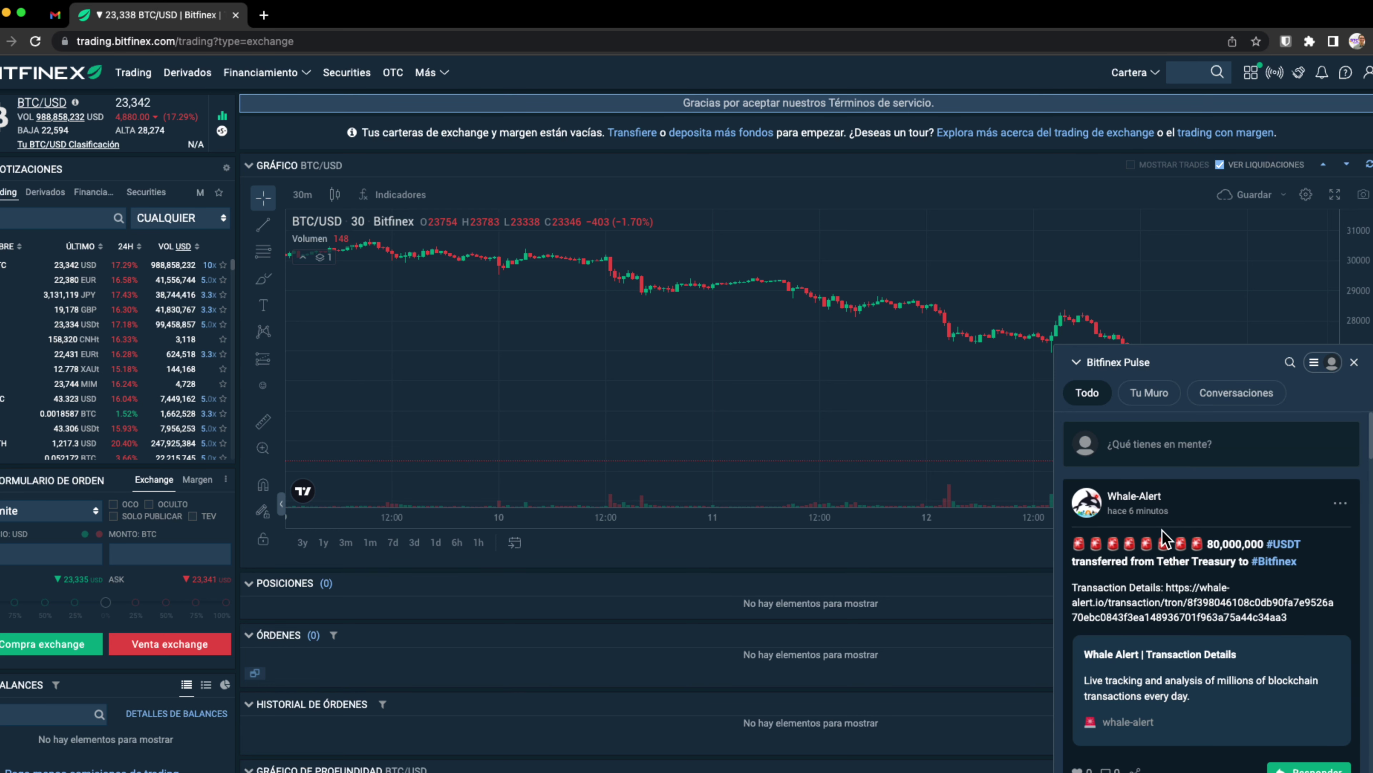
{"action": "scroll", "coordinate": [1163, 590], "scroll_direction": "down", "scroll_amount": 3}
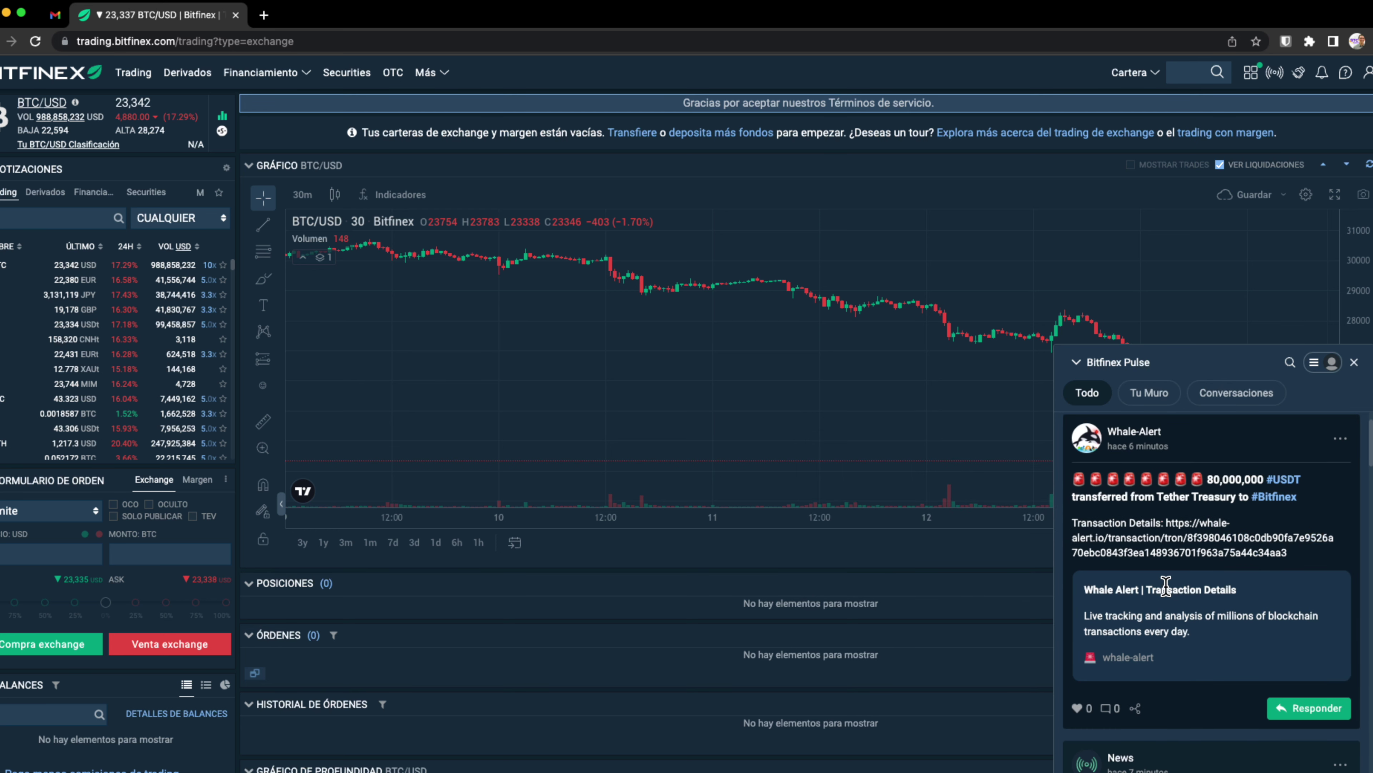
{"action": "scroll", "coordinate": [1167, 595], "scroll_direction": "down", "scroll_amount": 4}
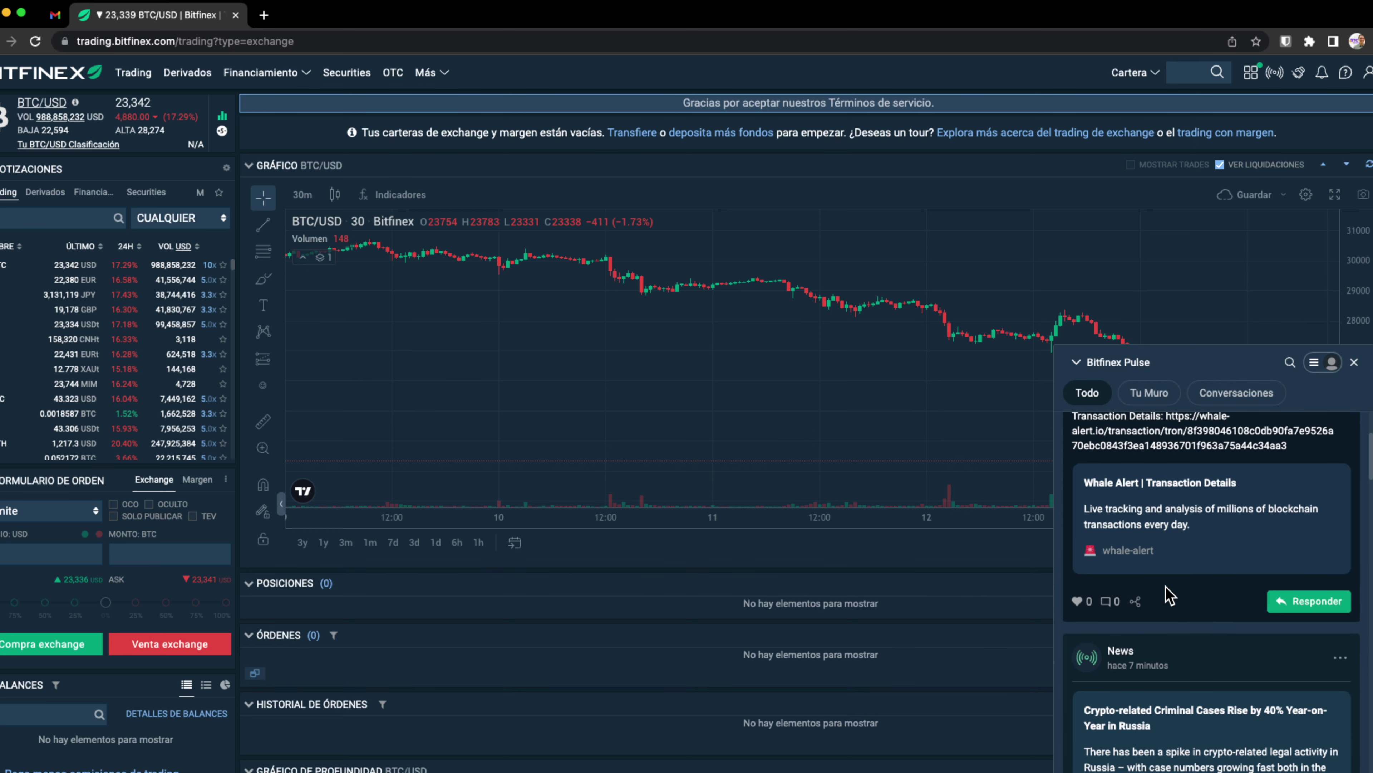
{"action": "scroll", "coordinate": [1165, 588], "scroll_direction": "down", "scroll_amount": 6}
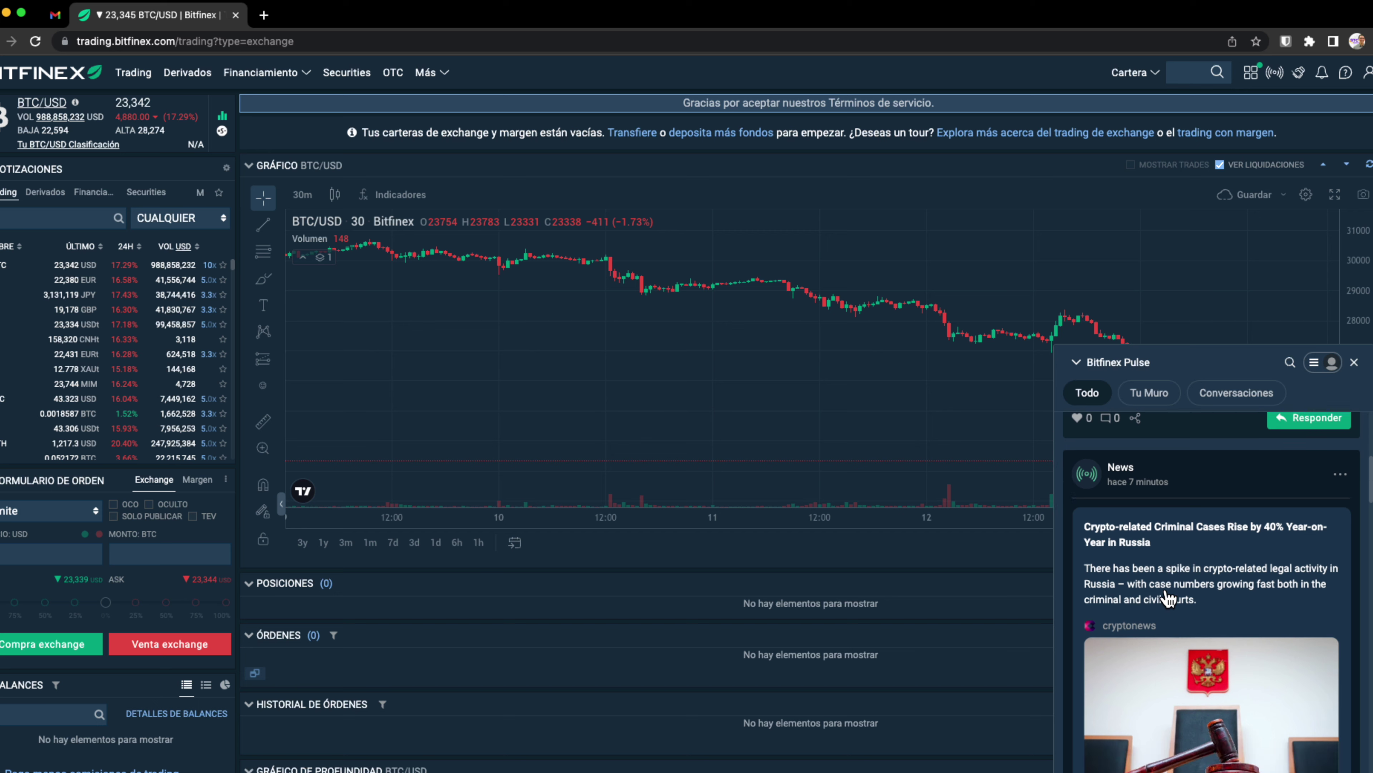
{"action": "scroll", "coordinate": [1168, 598], "scroll_direction": "down", "scroll_amount": 1}
{"action": "scroll", "coordinate": [1168, 597], "scroll_direction": "down", "scroll_amount": 20}
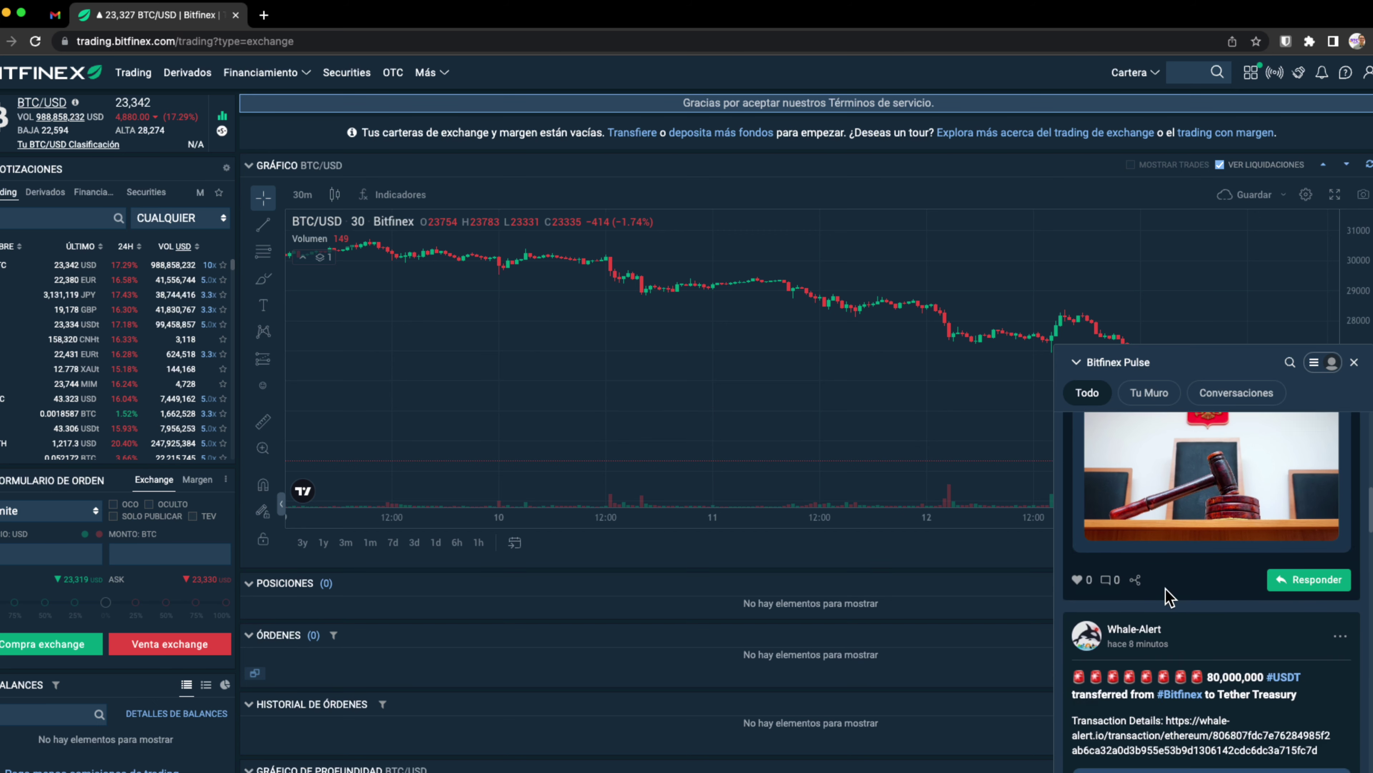
{"action": "scroll", "coordinate": [1168, 598], "scroll_direction": "down", "scroll_amount": 3}
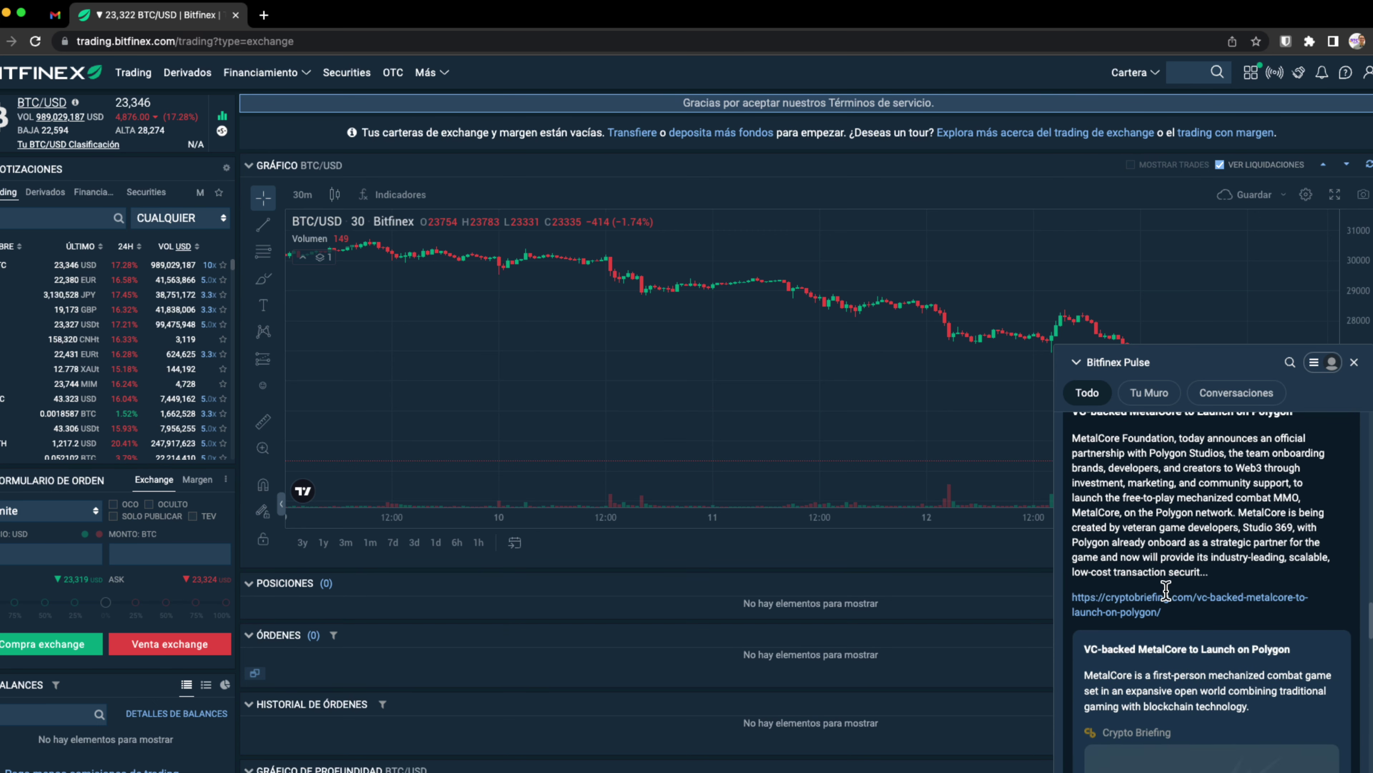
Close Pulse, check the notifications list, and open Tours y guías from the help menu.
{"action": "left_click", "coordinate": [1355, 362]}
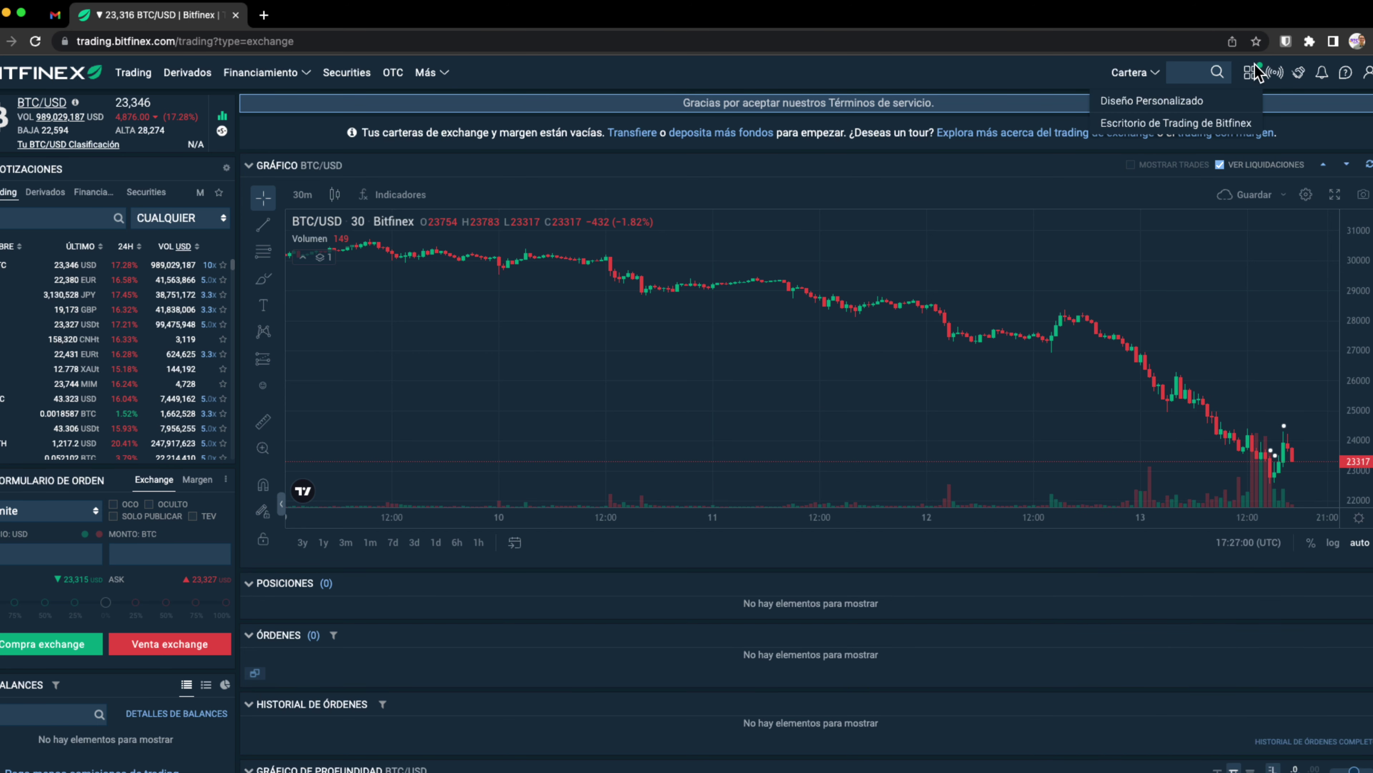
{"action": "mouse_move", "coordinate": [1289, 75]}
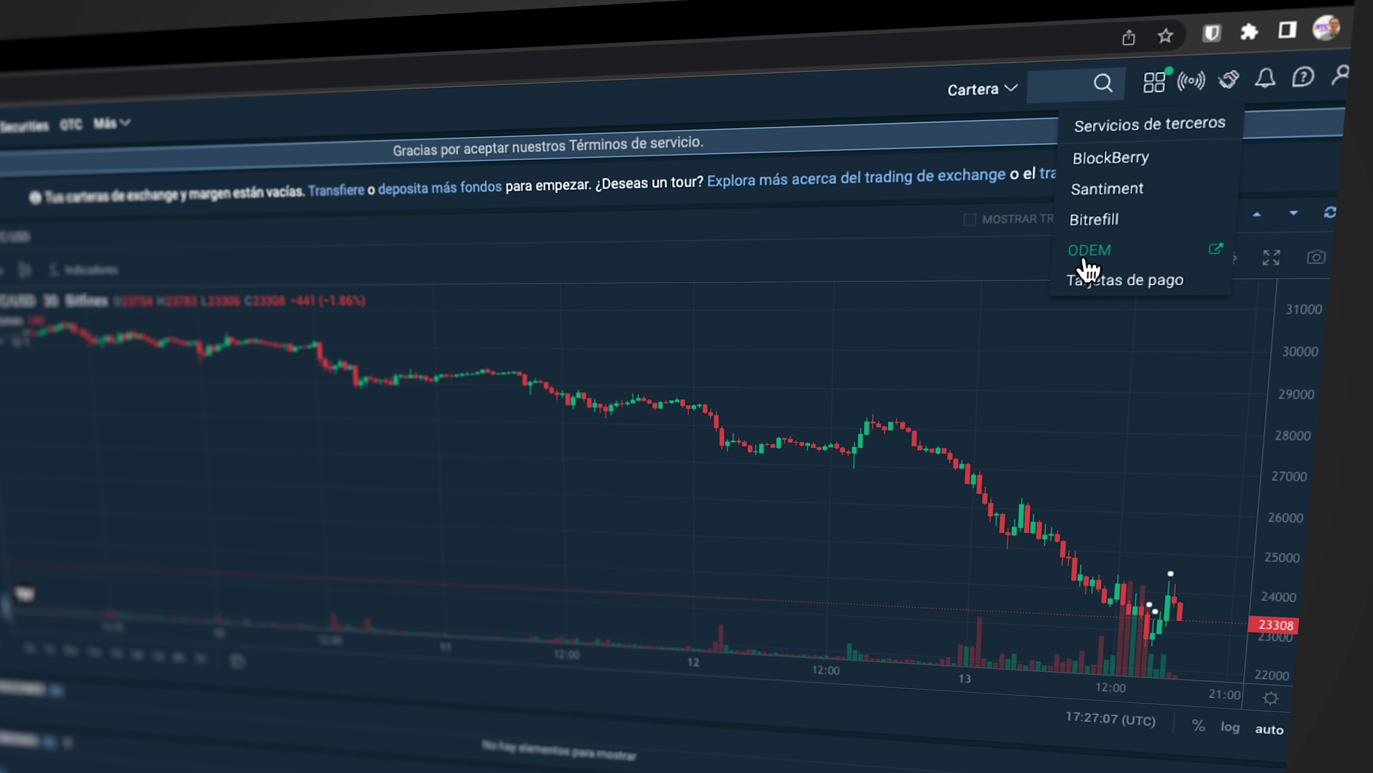
{"action": "left_click", "coordinate": [1265, 79]}
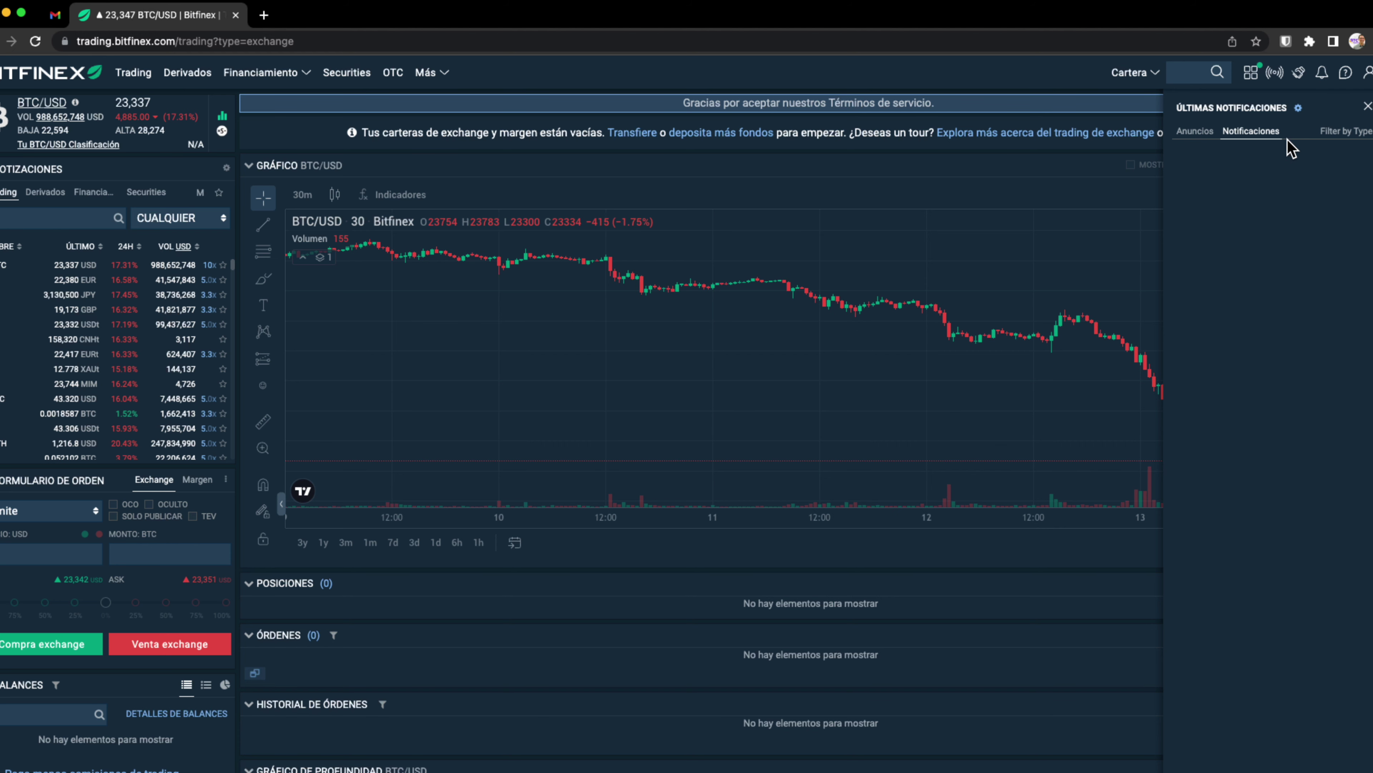
{"action": "left_click", "coordinate": [1368, 109]}
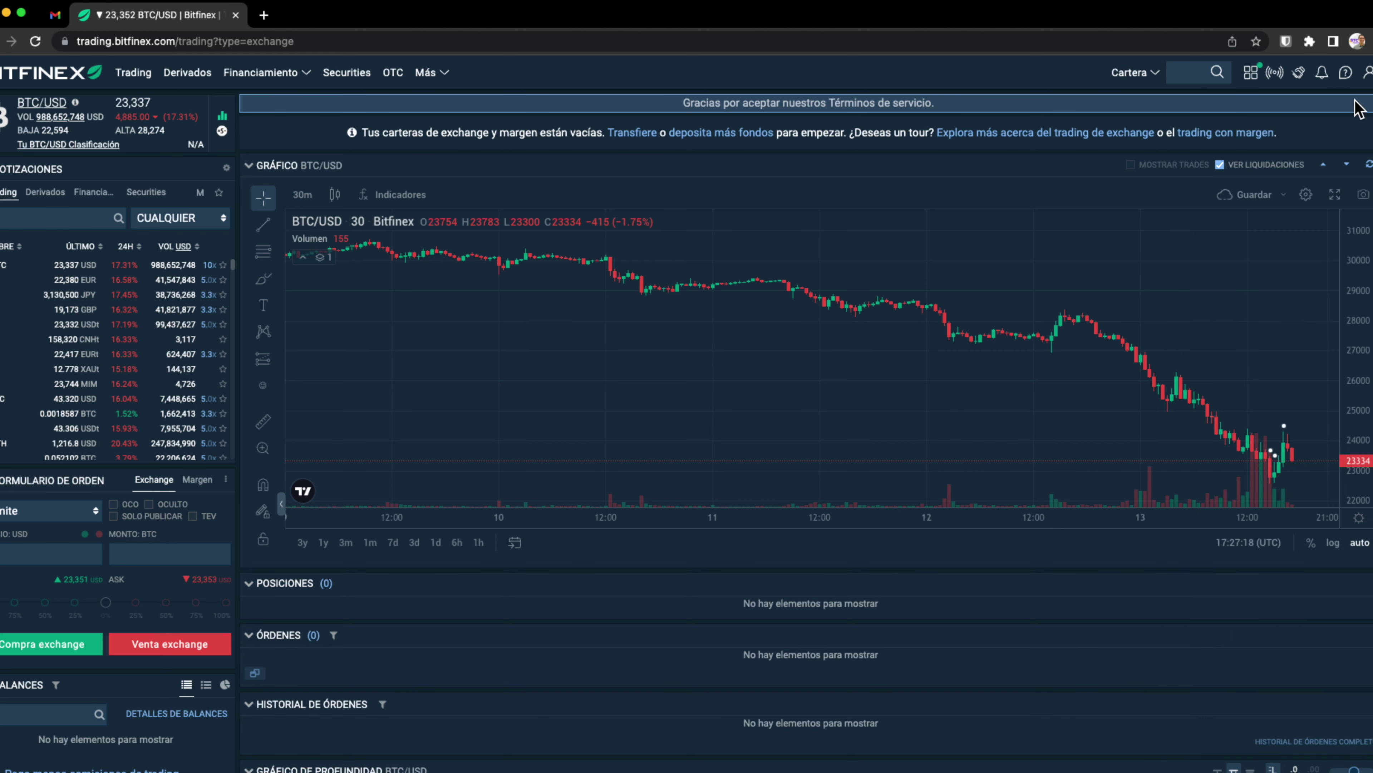
{"action": "left_click", "coordinate": [1346, 71]}
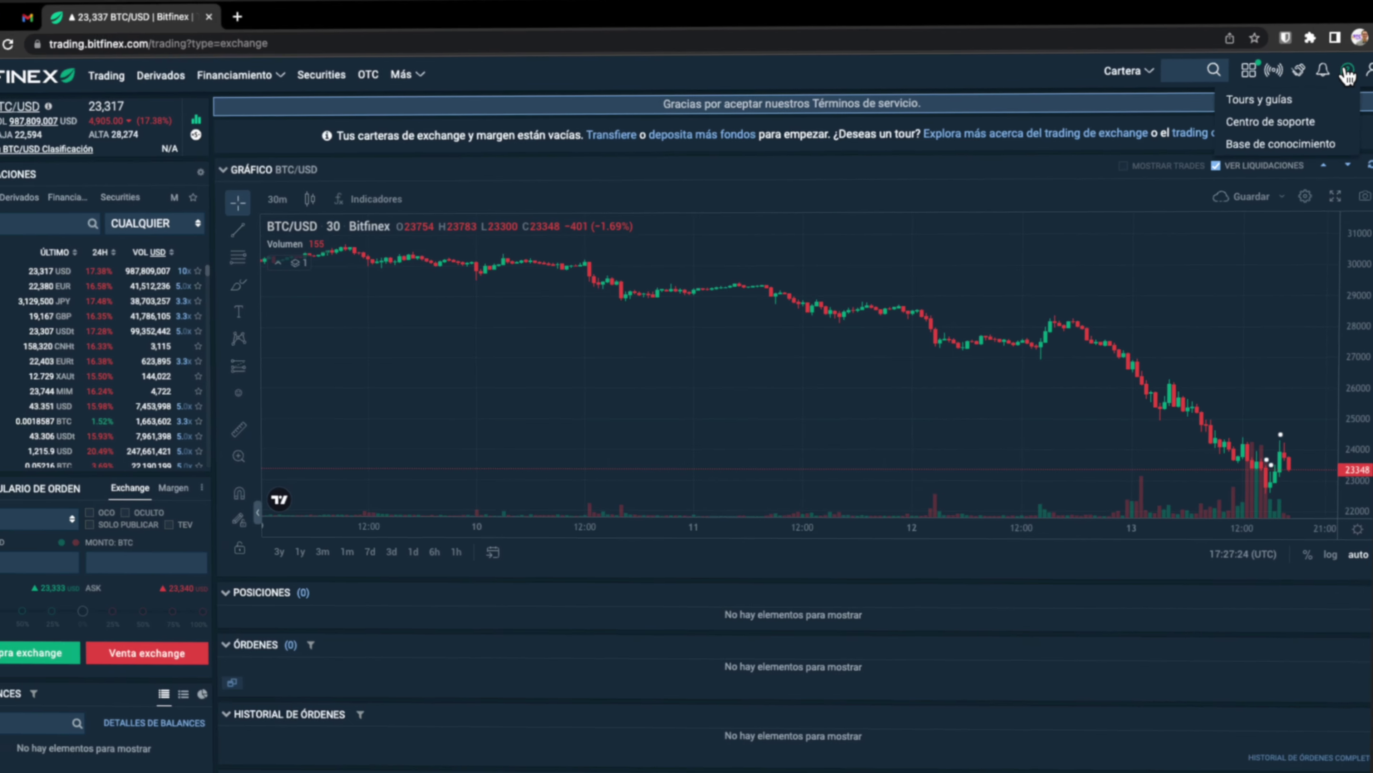
{"action": "left_click", "coordinate": [1260, 99]}
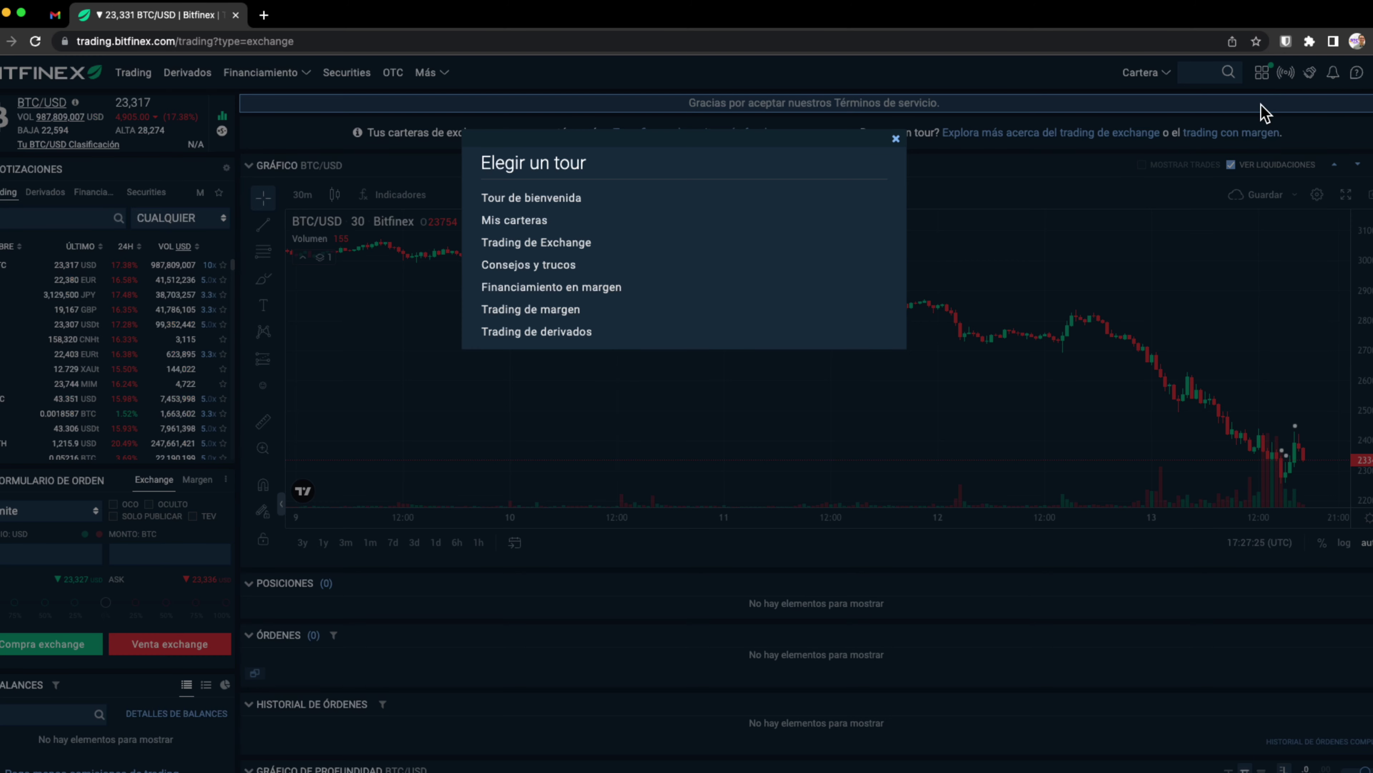
Step through the Tour de bienvenida from chart and wallets to margin trading, then close it.
{"action": "left_click", "coordinate": [531, 202]}
{"action": "left_click", "coordinate": [497, 363]}
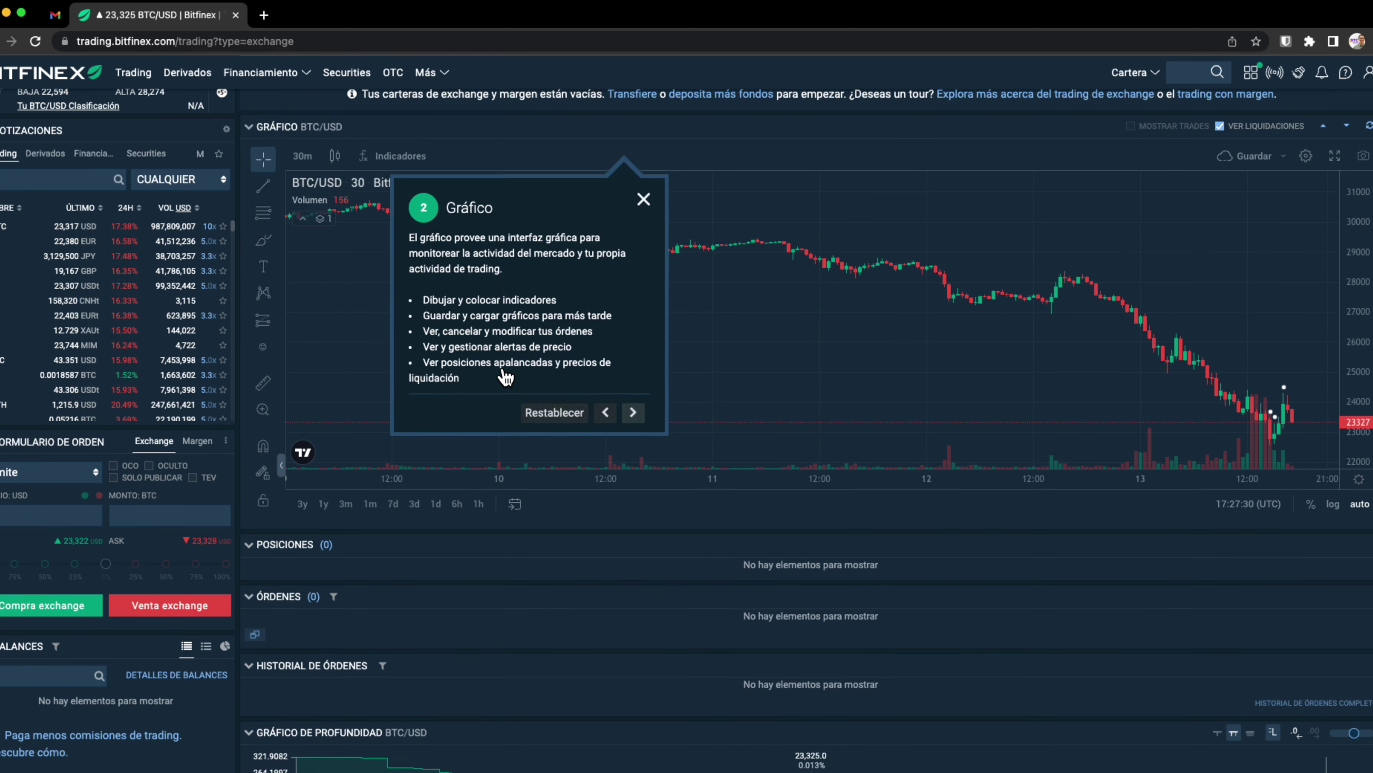
{"action": "scroll", "coordinate": [1190, 486], "scroll_direction": "down", "scroll_amount": 7}
{"action": "left_click", "coordinate": [1344, 517]}
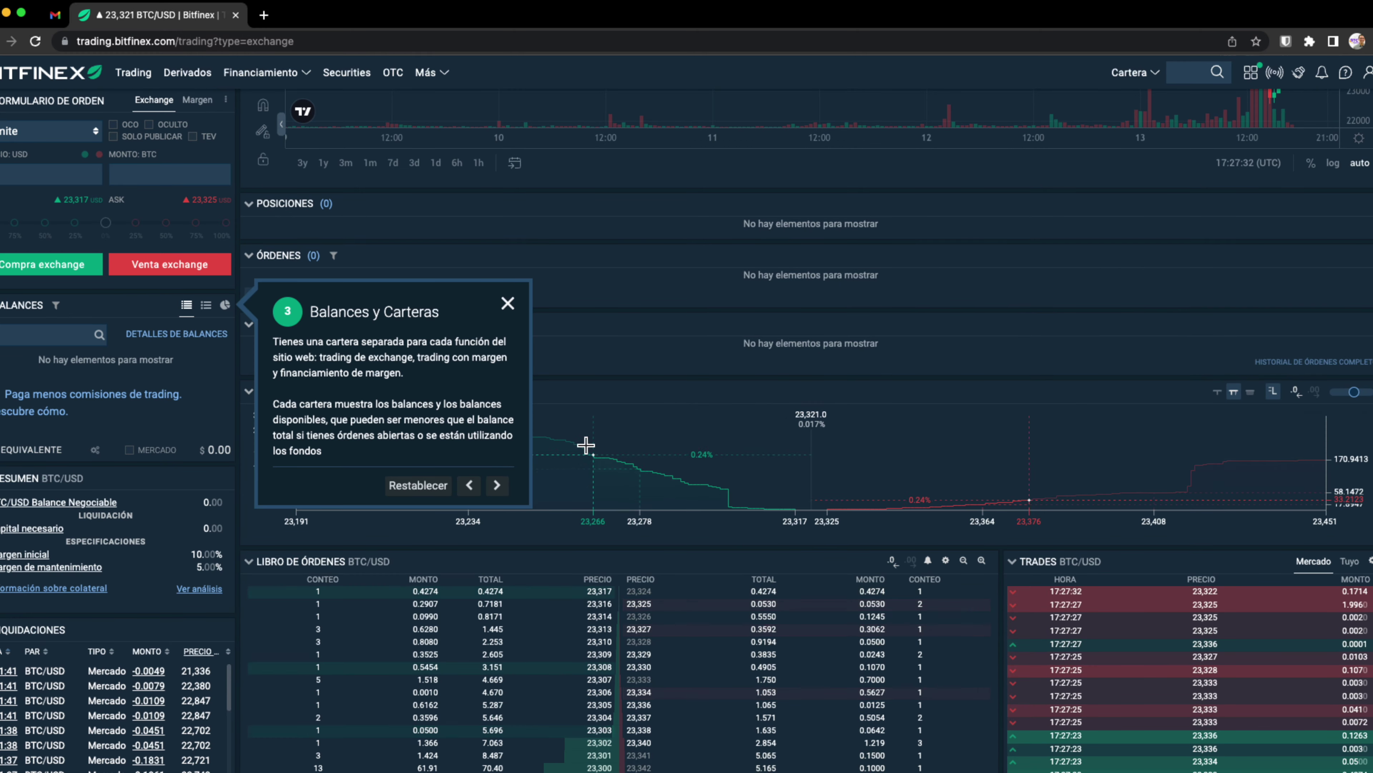
{"action": "left_click", "coordinate": [497, 485]}
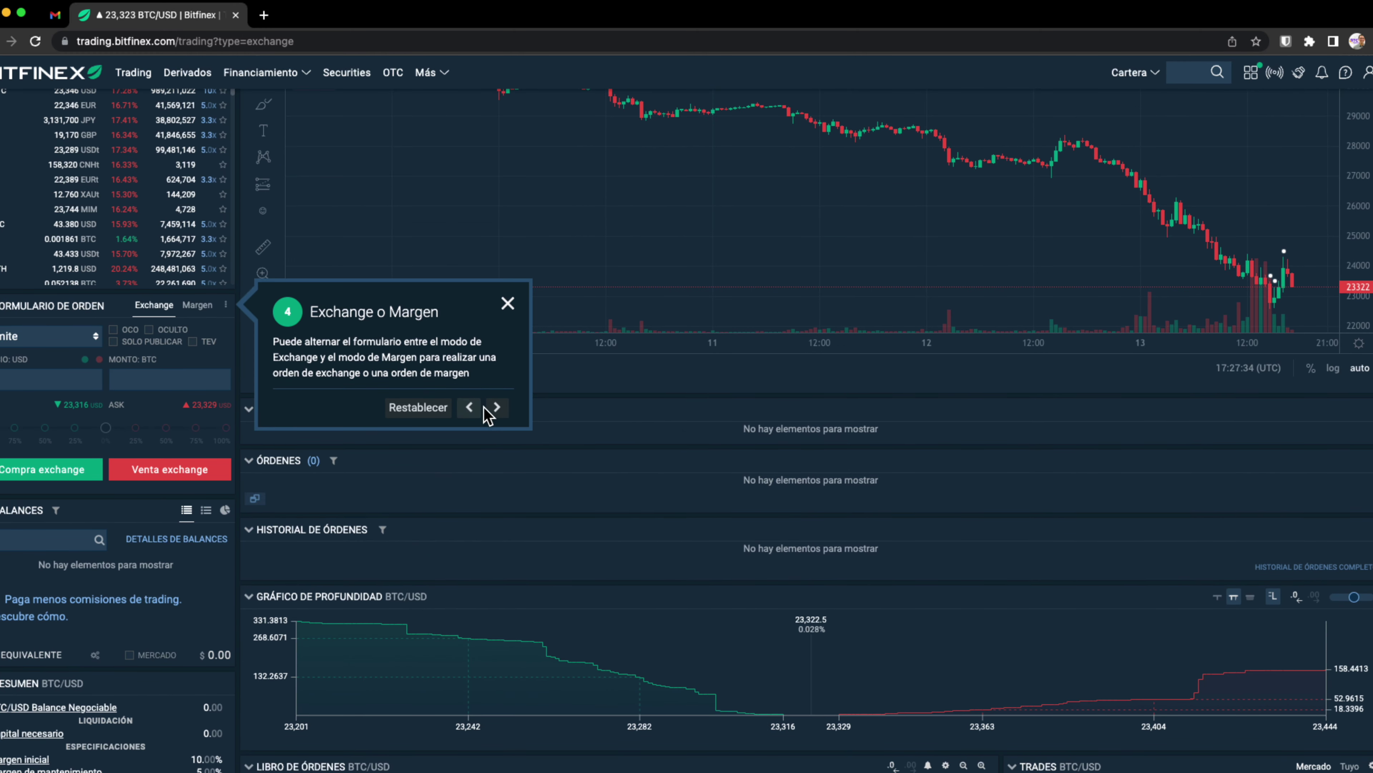
{"action": "left_click", "coordinate": [497, 406]}
{"action": "left_click", "coordinate": [437, 471]}
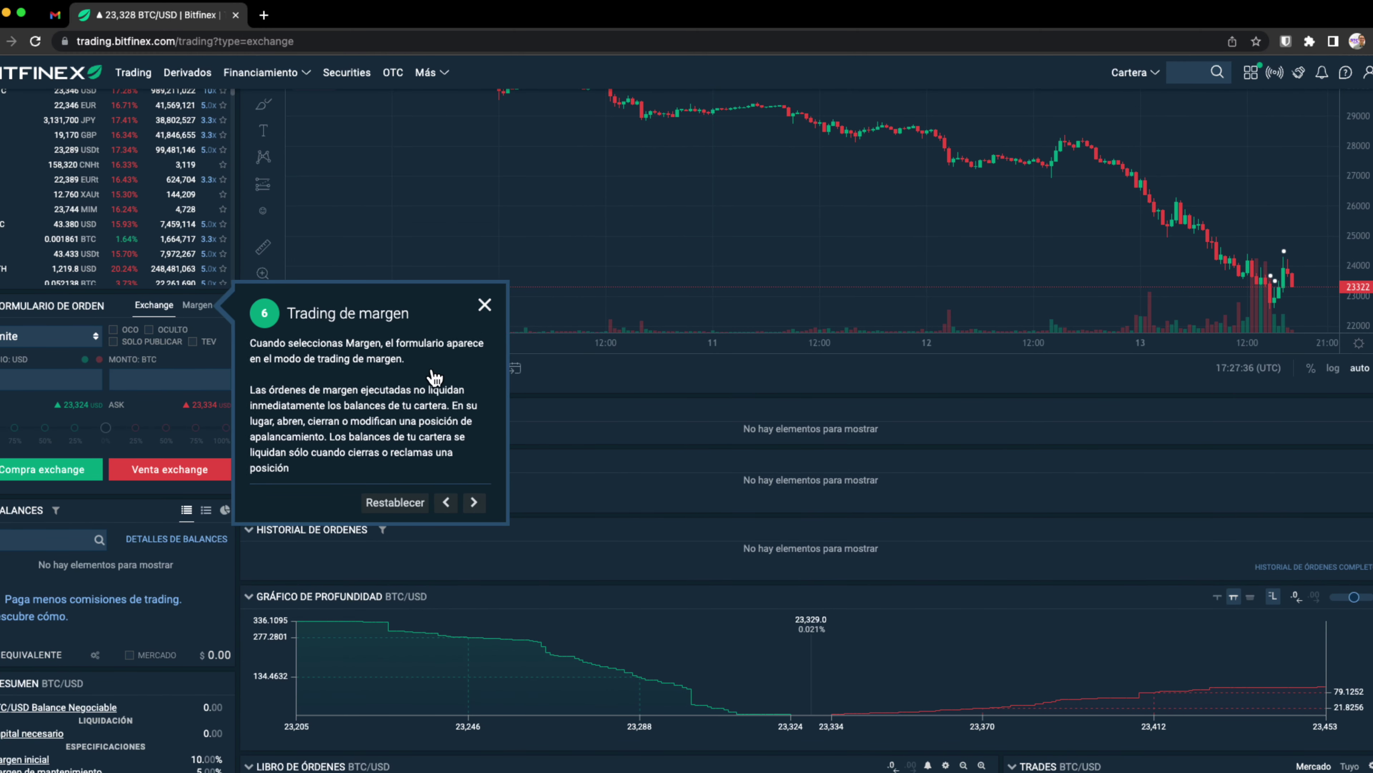
{"action": "left_click", "coordinate": [484, 218]}
{"action": "scroll", "coordinate": [1157, 407], "scroll_direction": "up", "scroll_amount": 2}
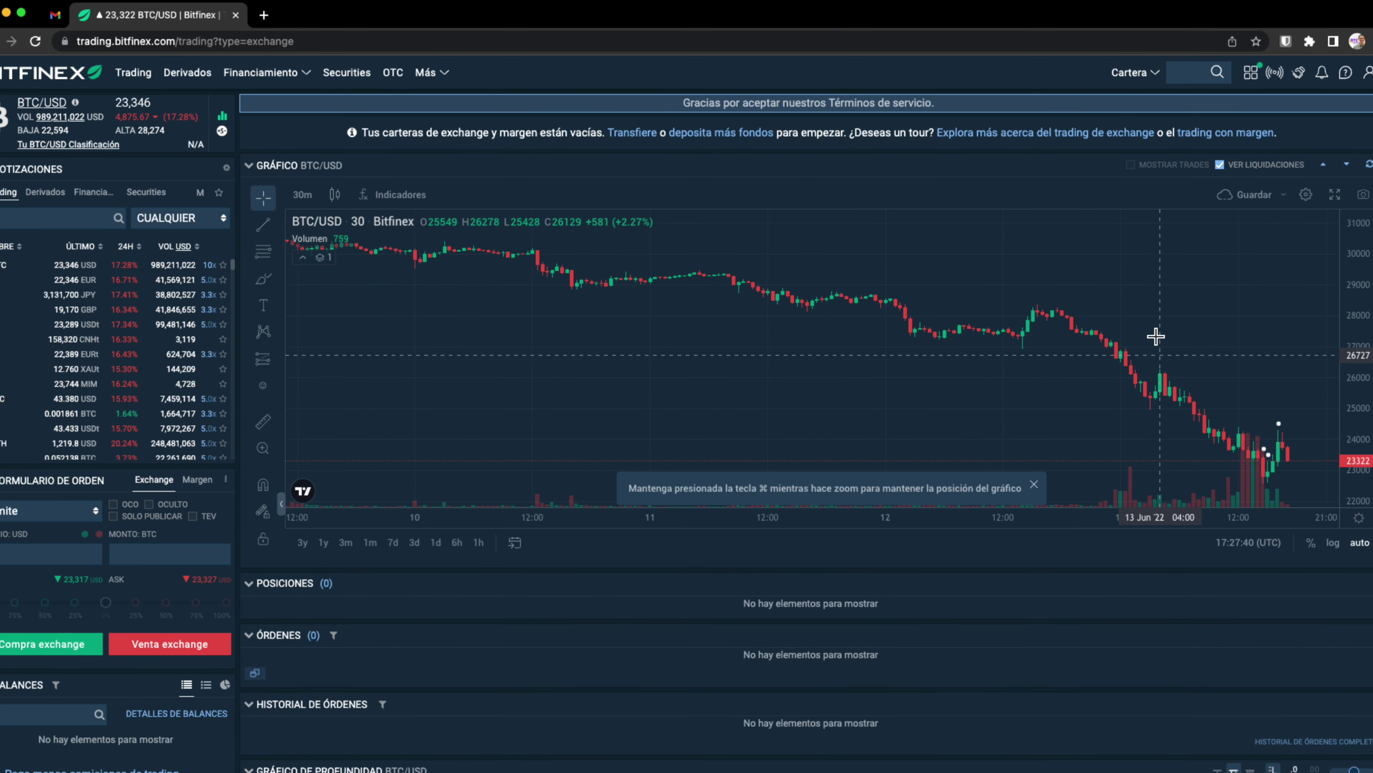
{"action": "left_click", "coordinate": [1350, 79]}
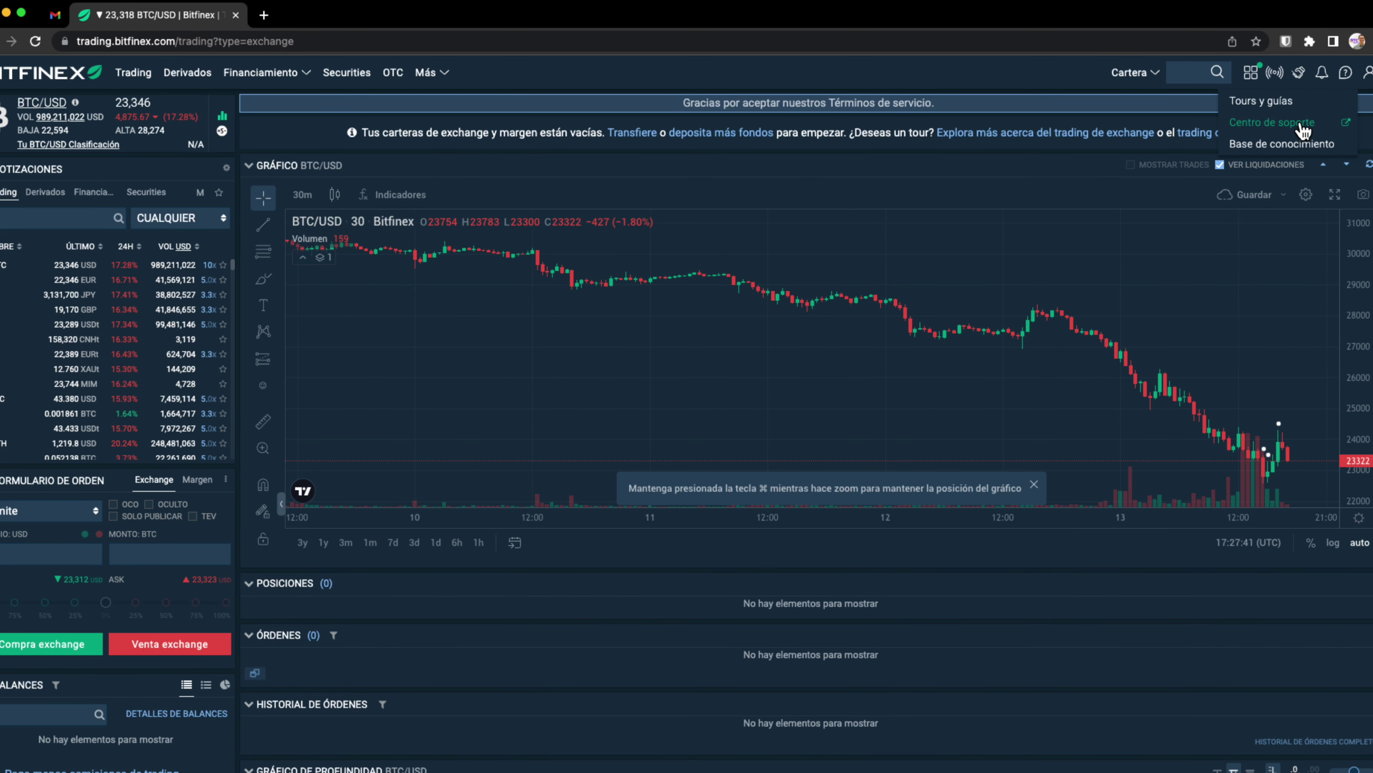
{"action": "left_click", "coordinate": [1298, 122]}
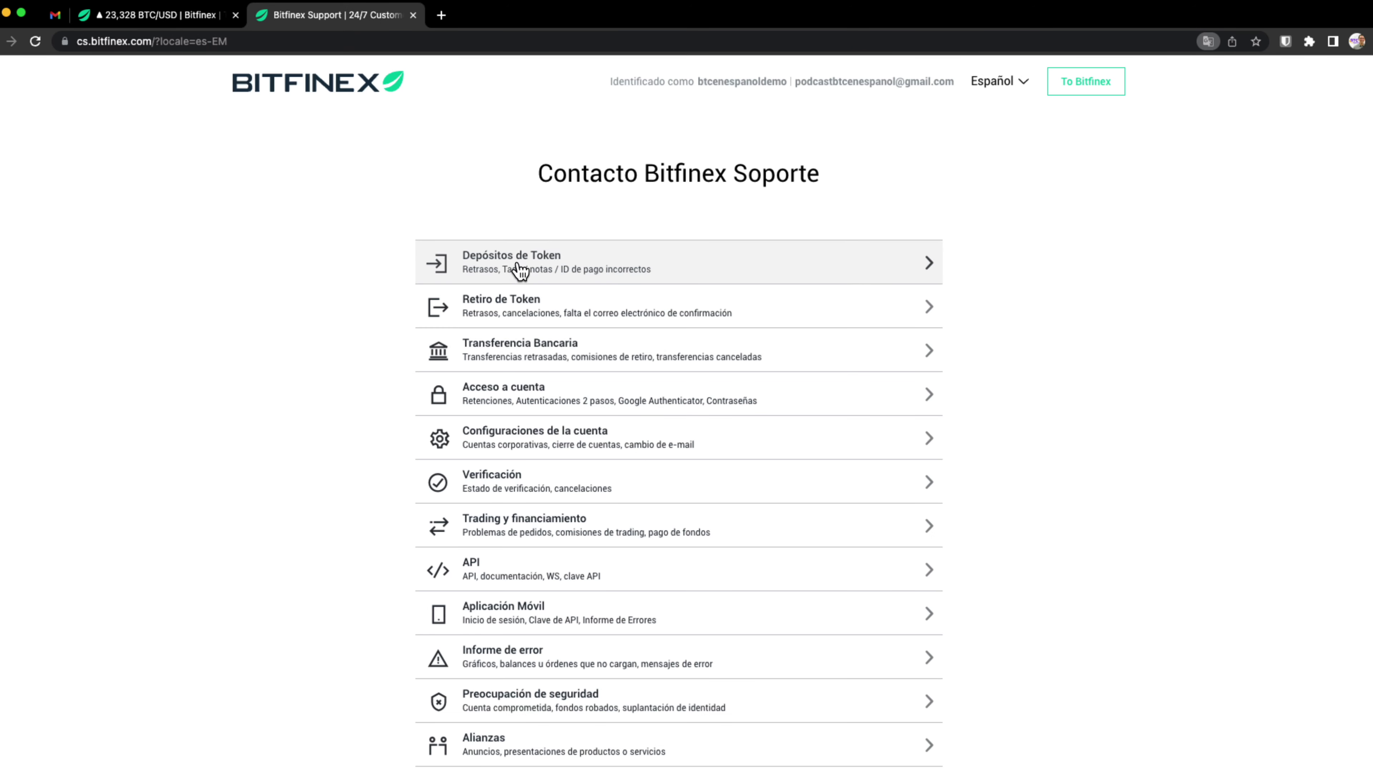
{"action": "scroll", "coordinate": [568, 470], "scroll_direction": "down", "scroll_amount": 2}
{"action": "scroll", "coordinate": [571, 489], "scroll_direction": "down", "scroll_amount": 5}
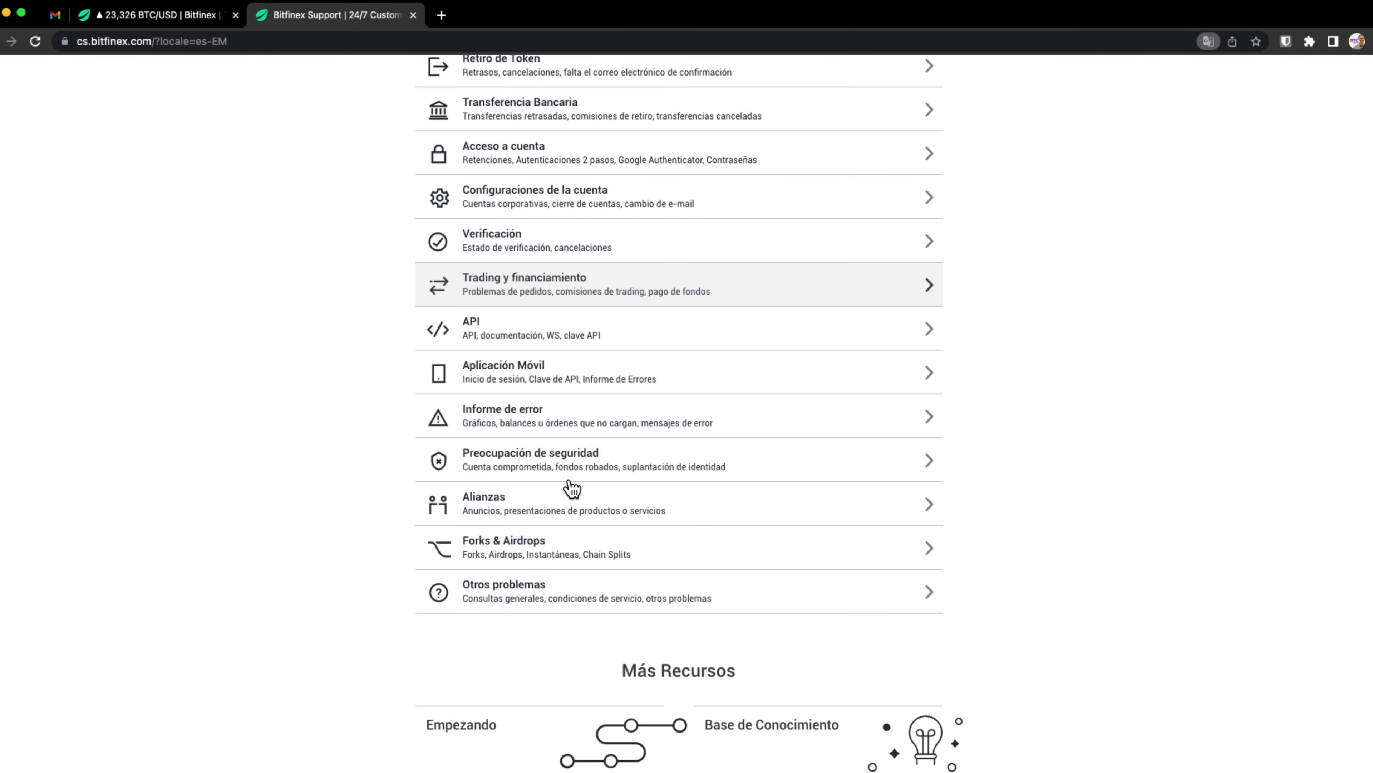
{"action": "scroll", "coordinate": [570, 485], "scroll_direction": "up", "scroll_amount": 7}
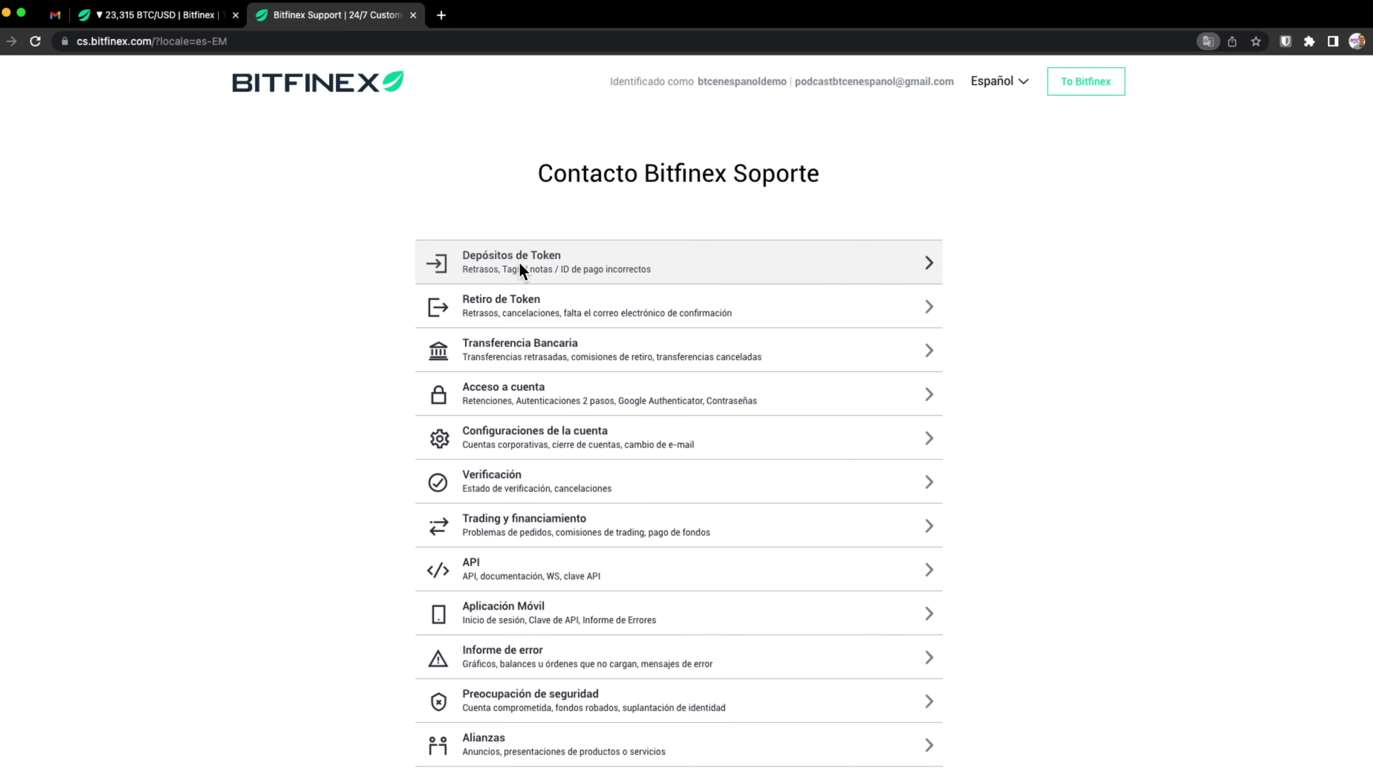
{"action": "left_click", "coordinate": [413, 15]}
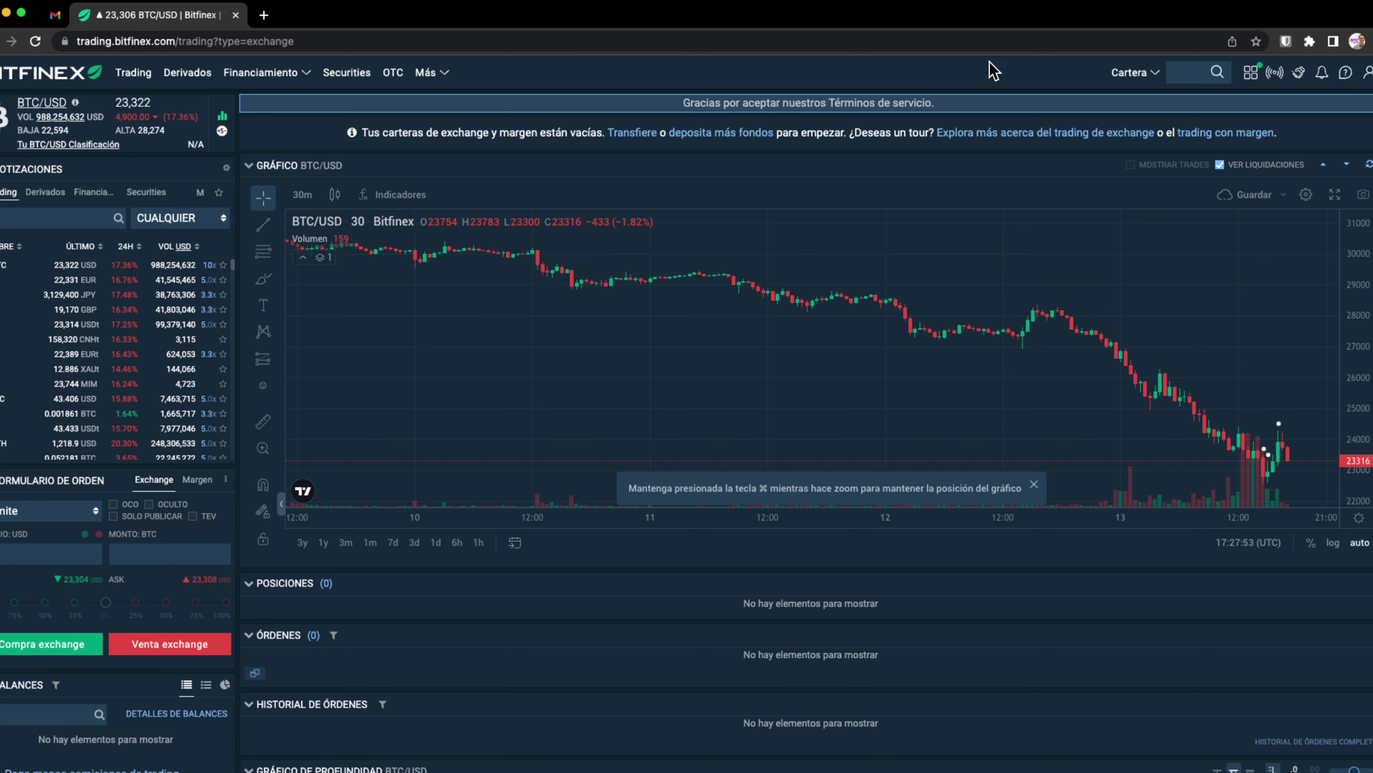
{"action": "mouse_move", "coordinate": [1368, 74]}
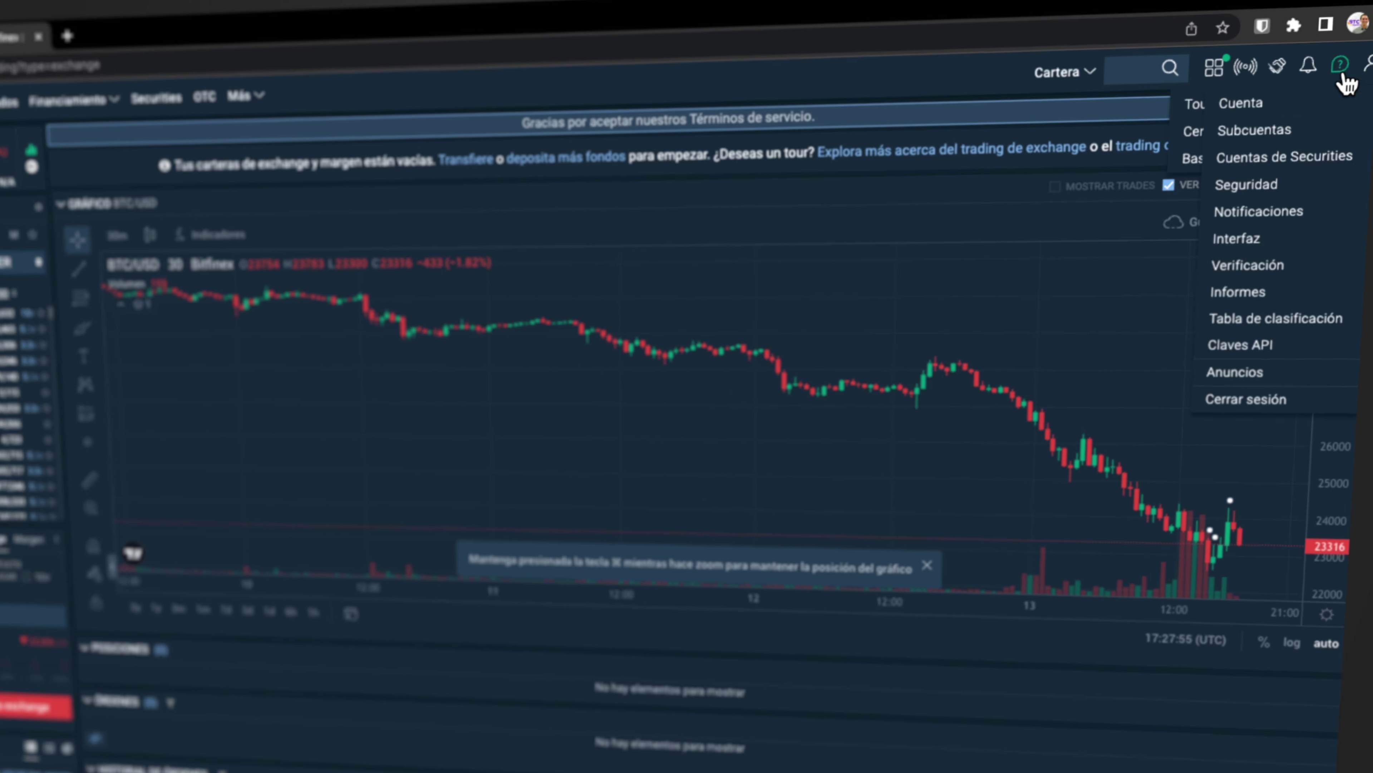
{"action": "mouse_move", "coordinate": [1279, 107]}
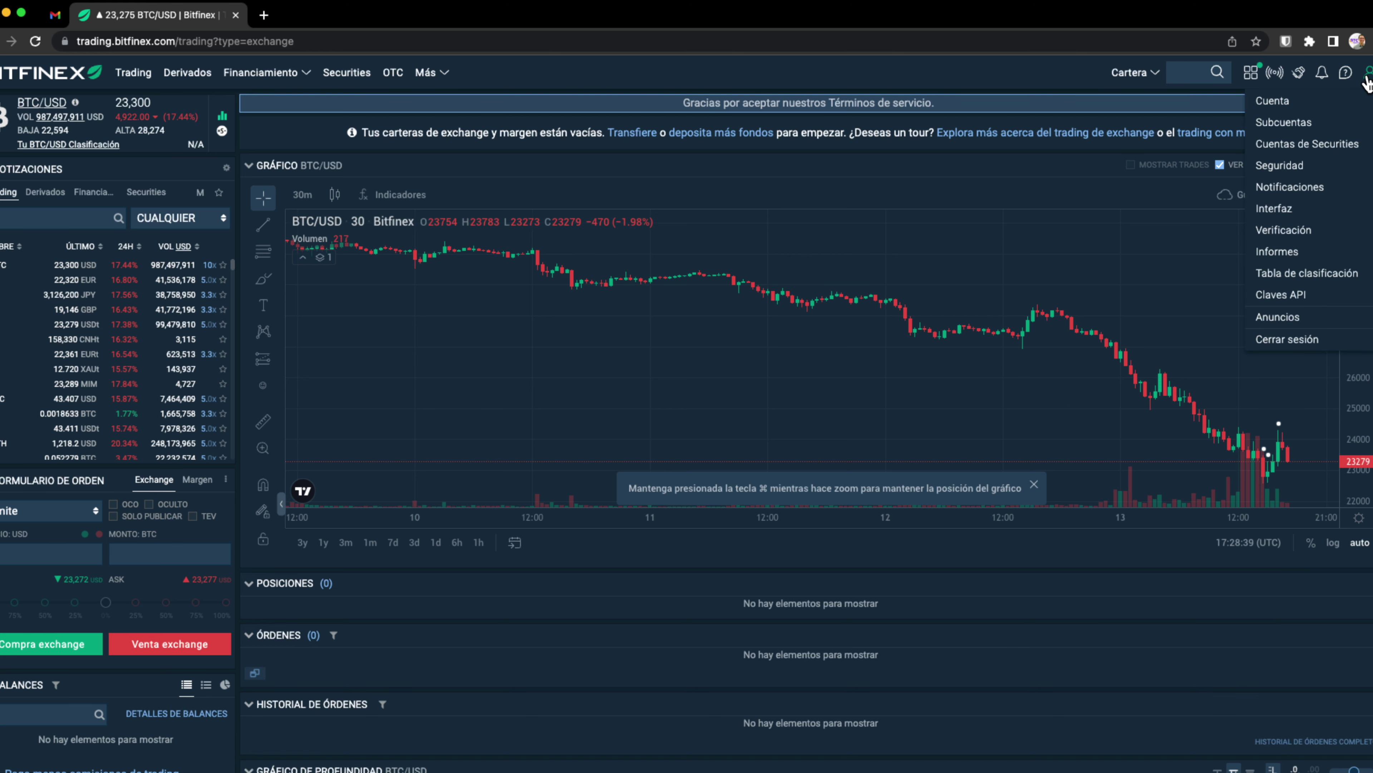
Open Seguridad and expand then collapse Cifrado de correo electrónico and Sesión.
{"action": "left_click", "coordinate": [1280, 166]}
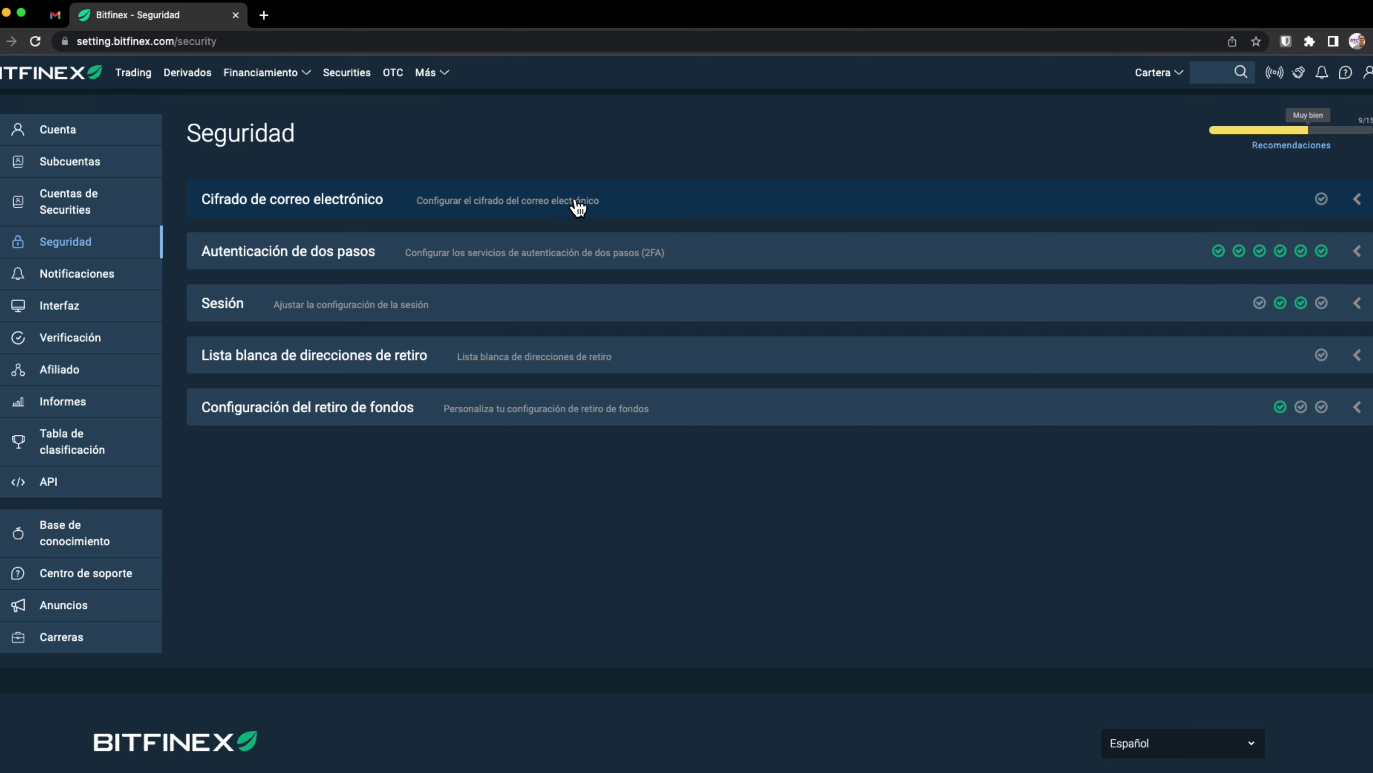
{"action": "left_click", "coordinate": [837, 208]}
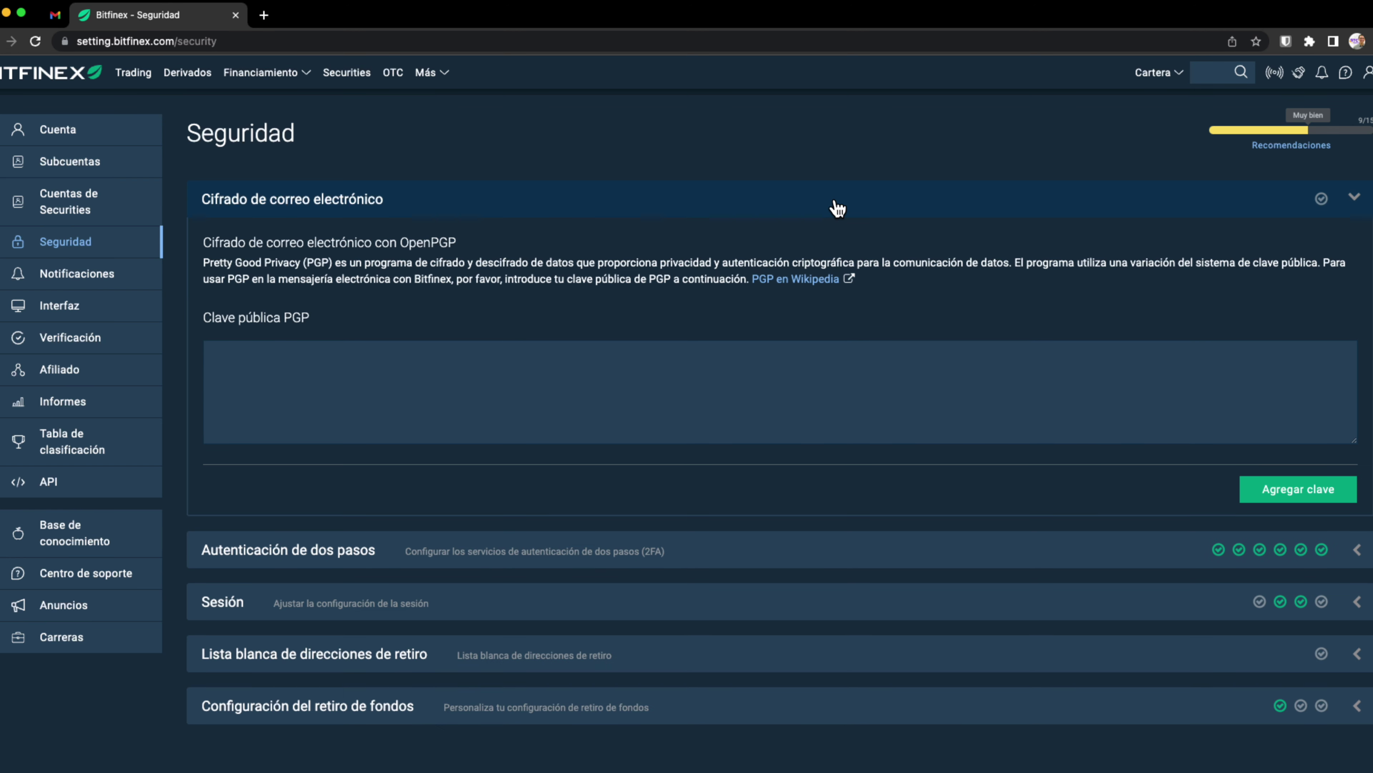
{"action": "left_click", "coordinate": [755, 206]}
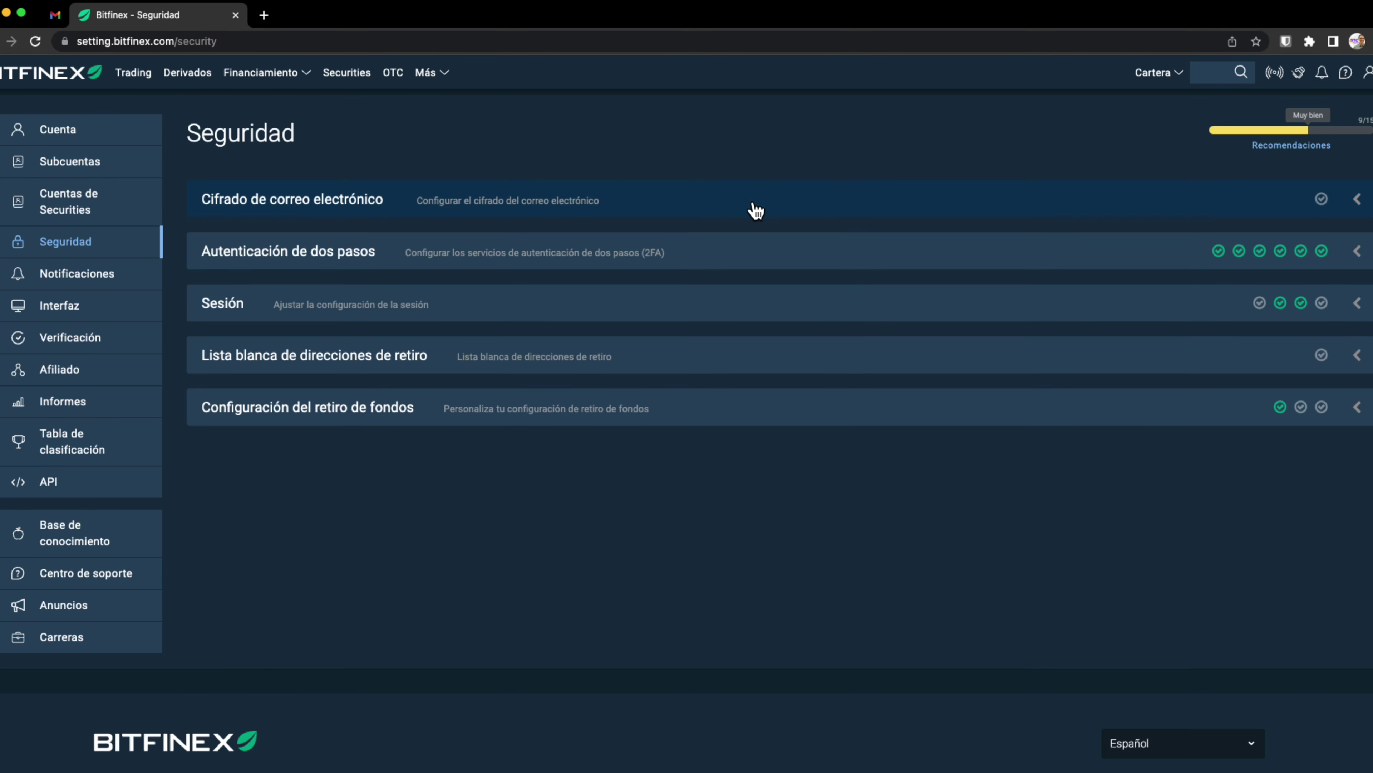
{"action": "left_click", "coordinate": [547, 314]}
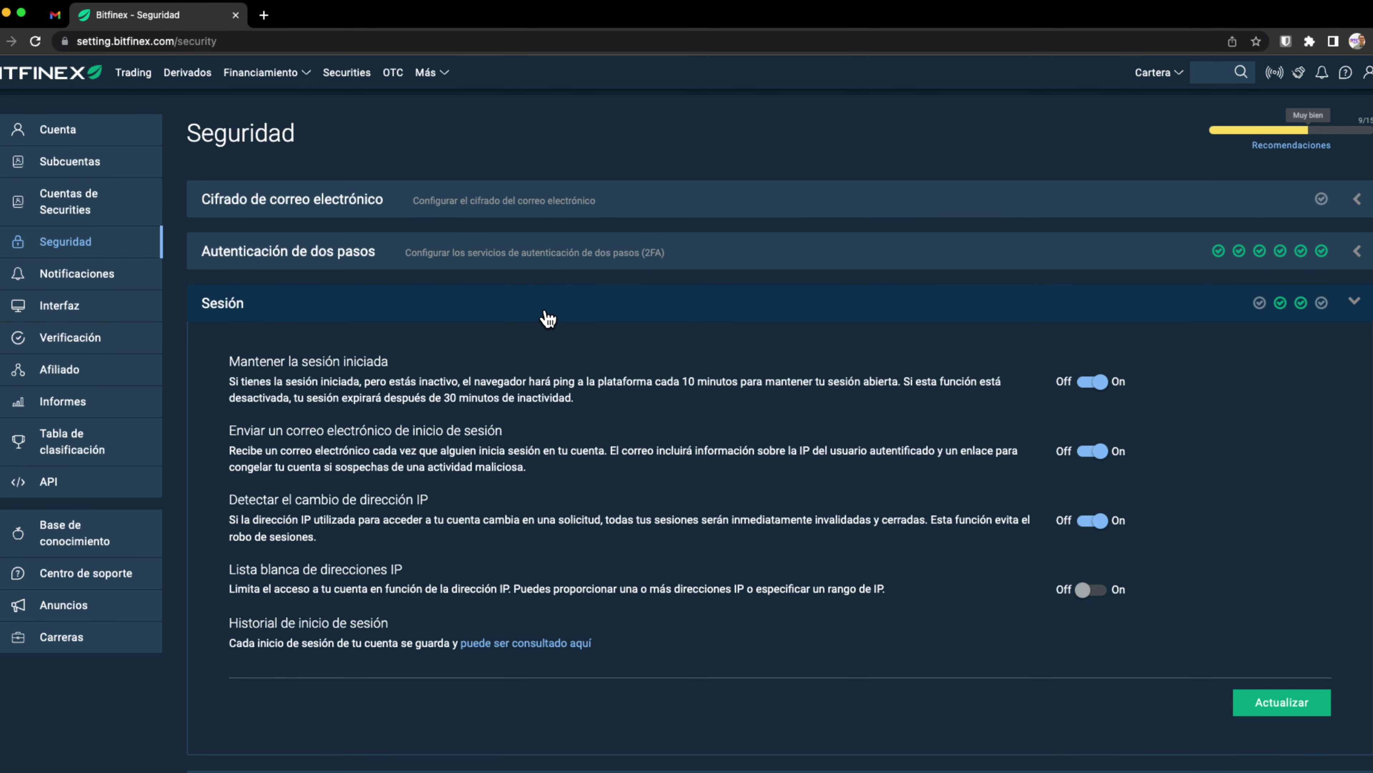
{"action": "left_click", "coordinate": [548, 317]}
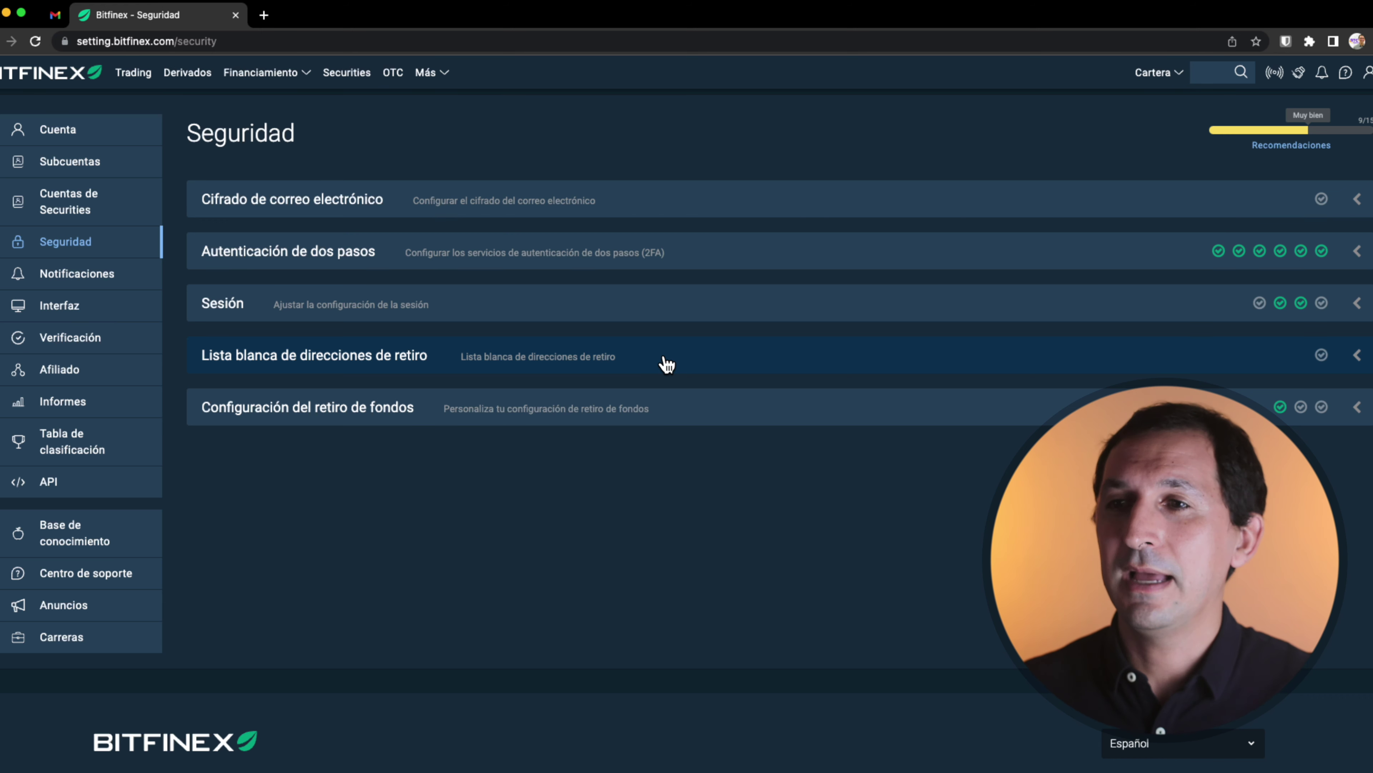
Expand and collapse the withdrawal settings, then open Claves API showing the REST and WebSocket overview.
{"action": "left_click", "coordinate": [684, 419]}
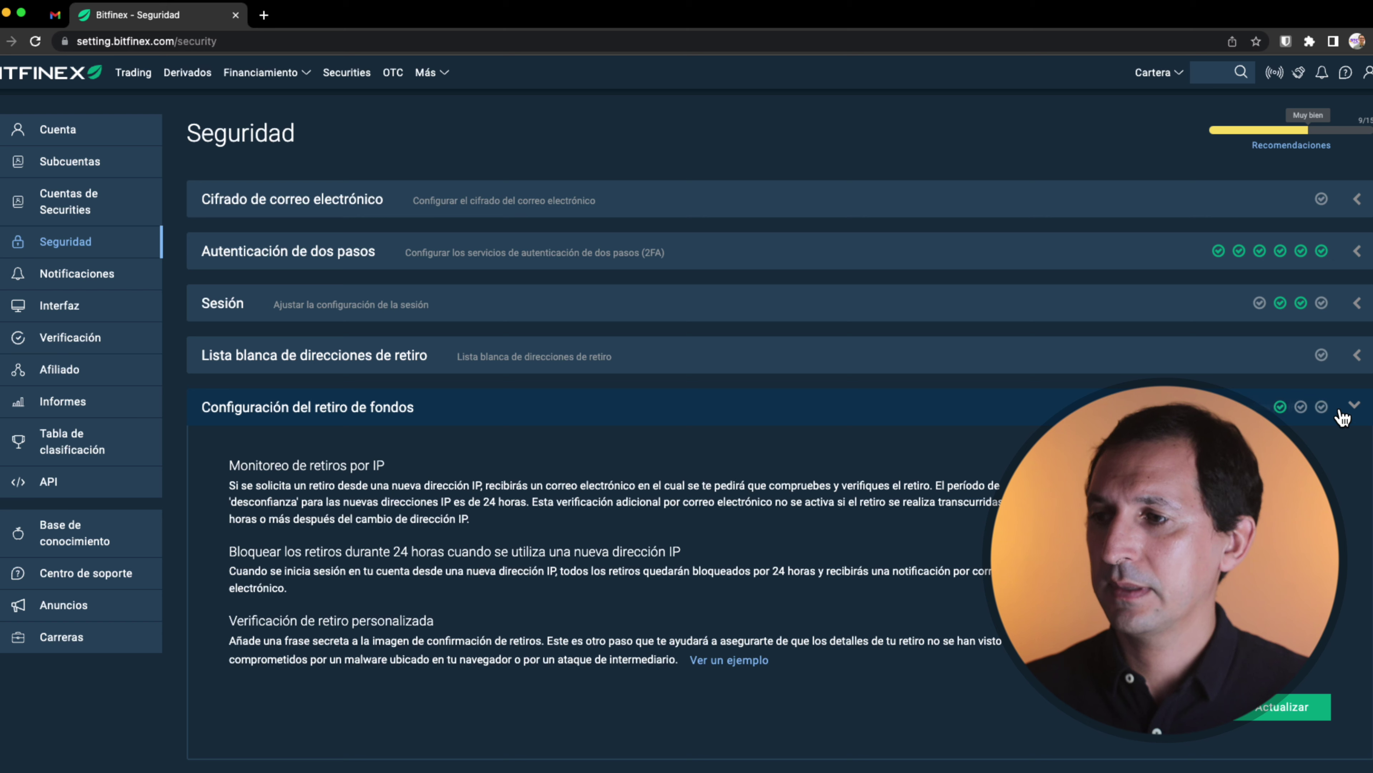
{"action": "left_click", "coordinate": [1353, 405]}
{"action": "mouse_move", "coordinate": [1368, 82]}
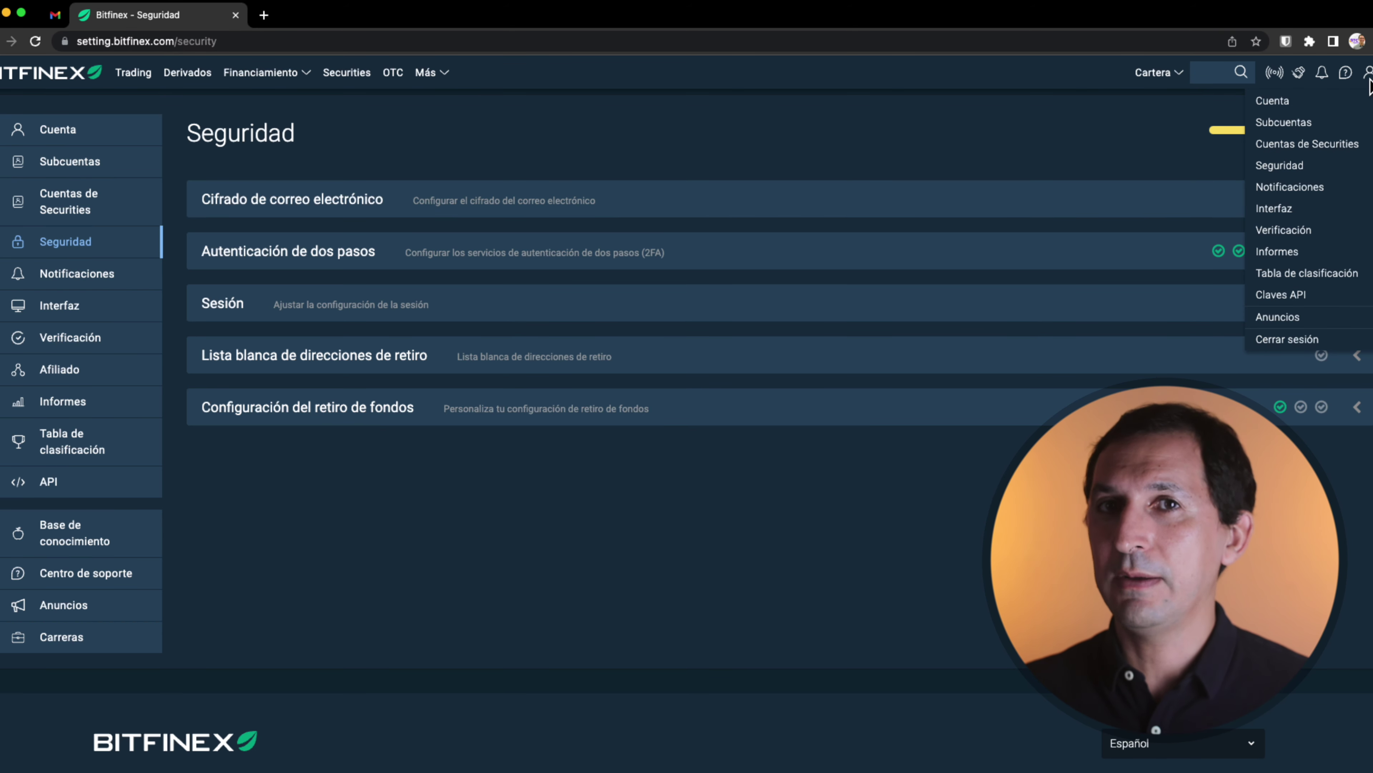
{"action": "left_click", "coordinate": [1280, 303]}
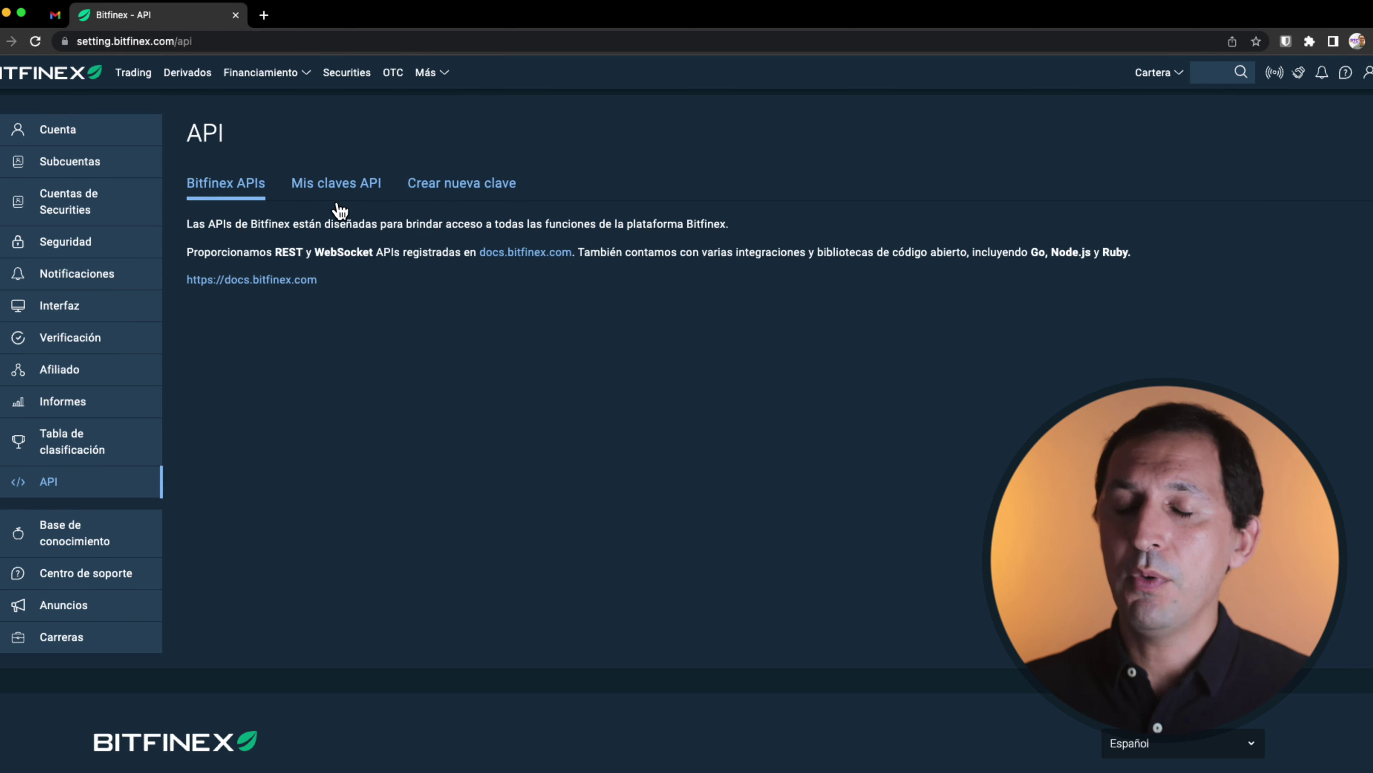